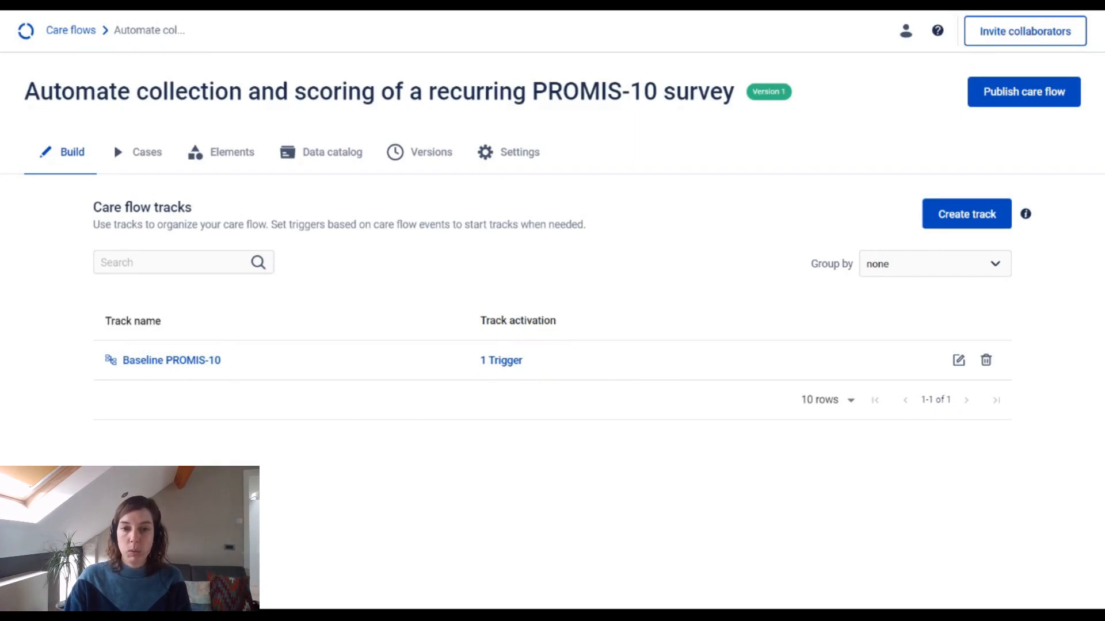
Step: Review the Baseline PROMIS-10 track's step with its actions, and the trigger that activates the track
left_click(230, 365)
left_click(485, 268)
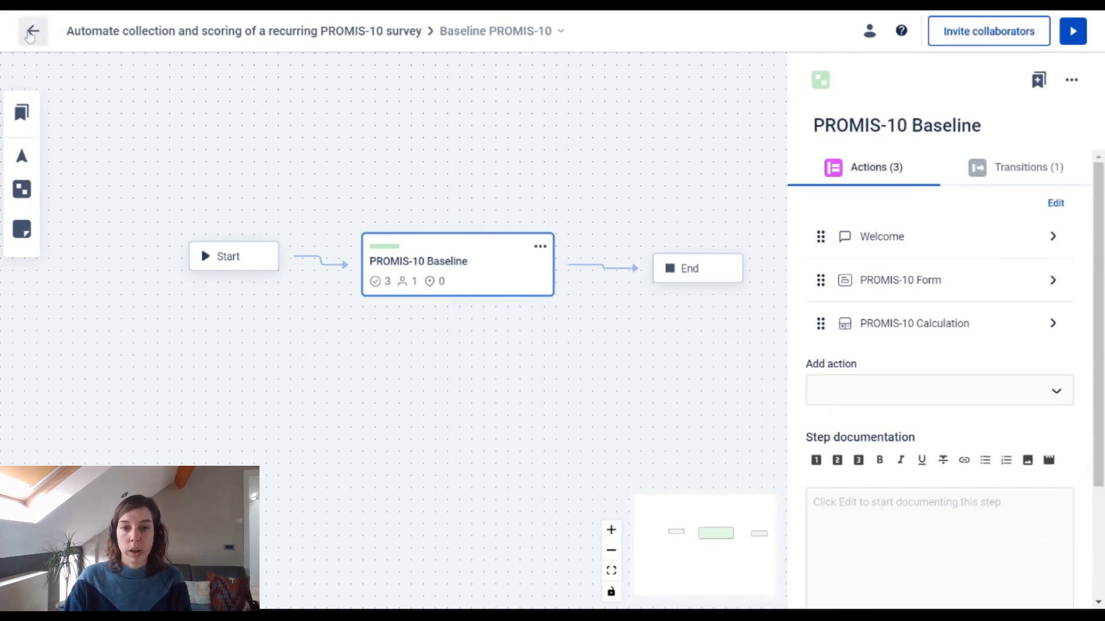
left_click(31, 37)
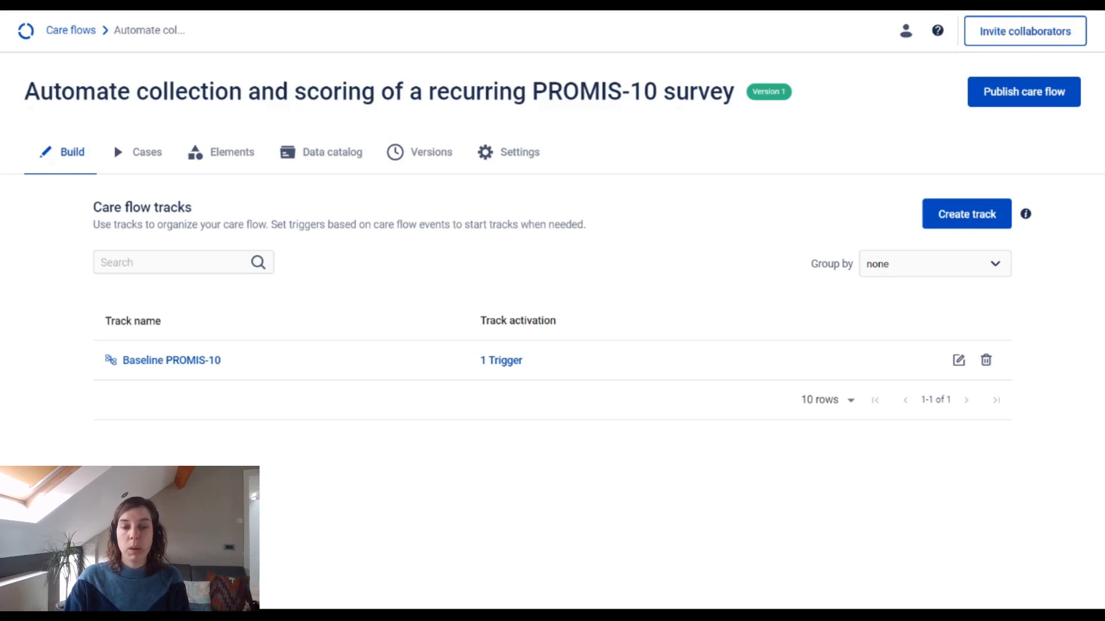
left_click(510, 363)
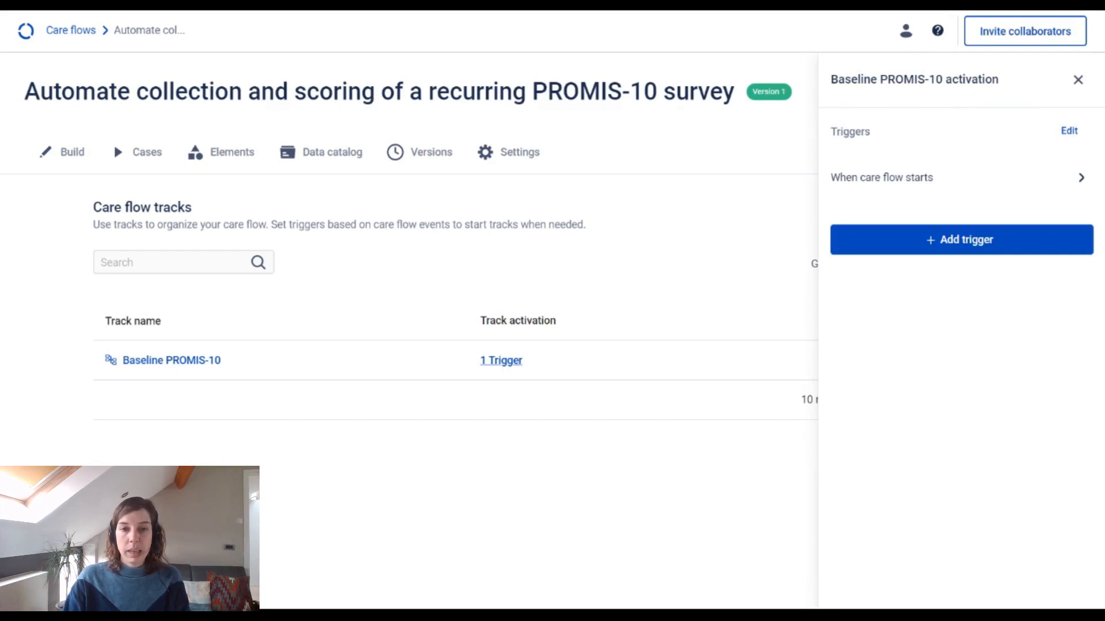
left_click(1078, 79)
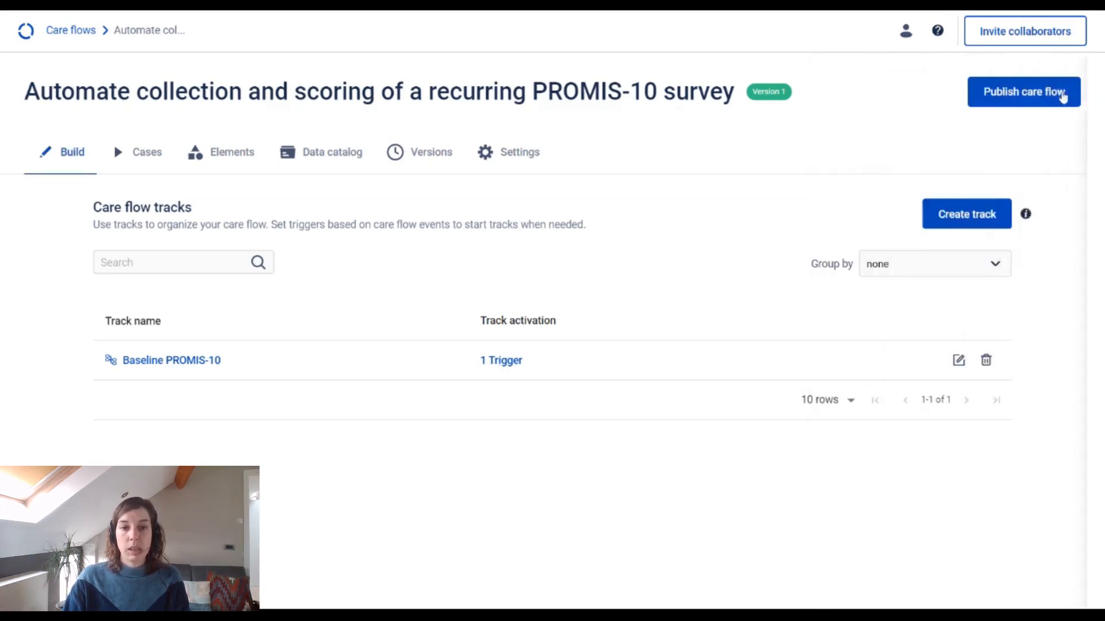
Step: Create a new care flow track titled "Recurring monthly PROMIS-10"
left_click(970, 215)
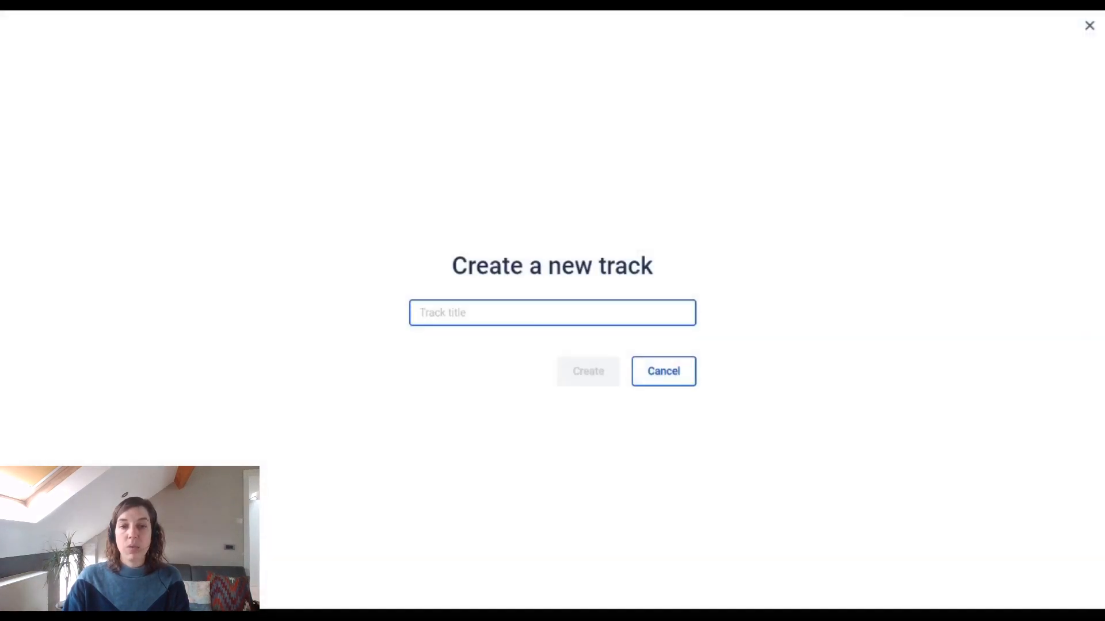
type("Recurring mon")
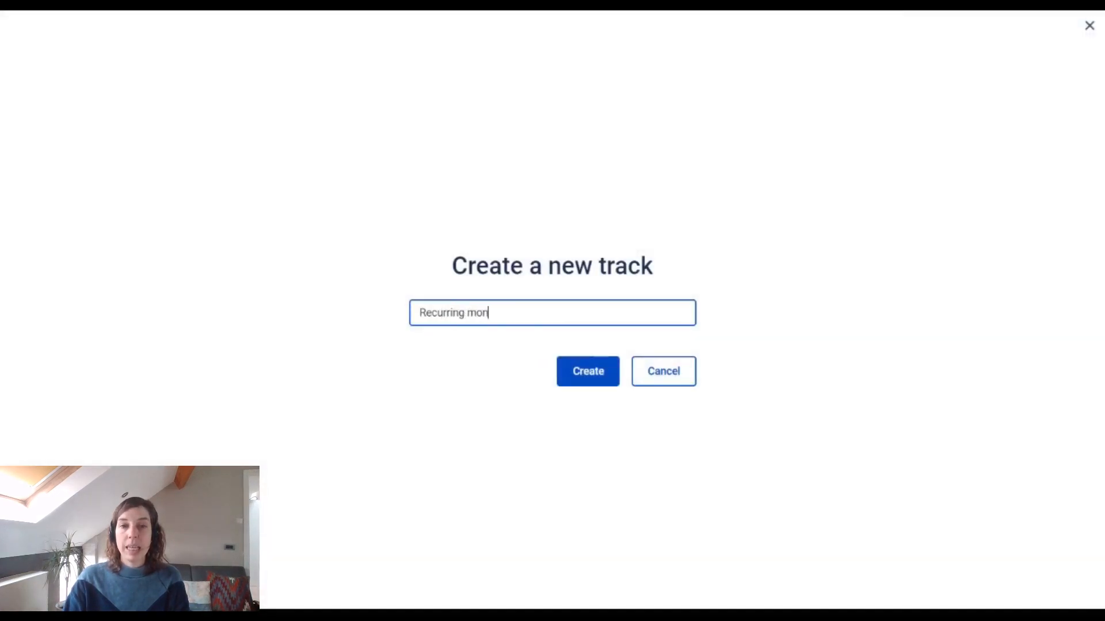
type("thly PROMIS-10")
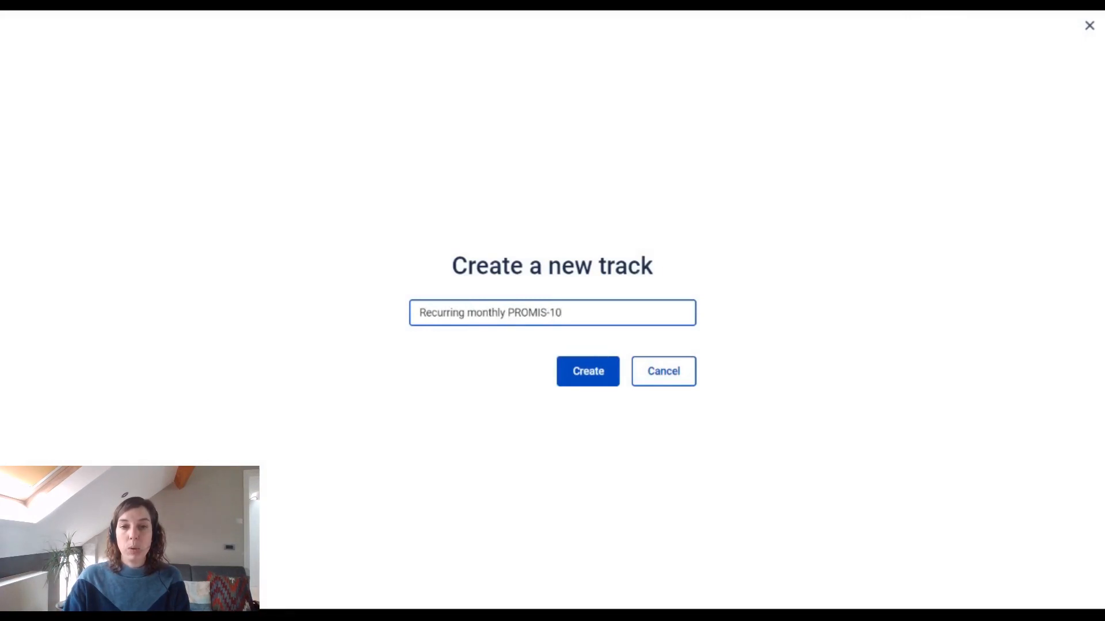
key("Return")
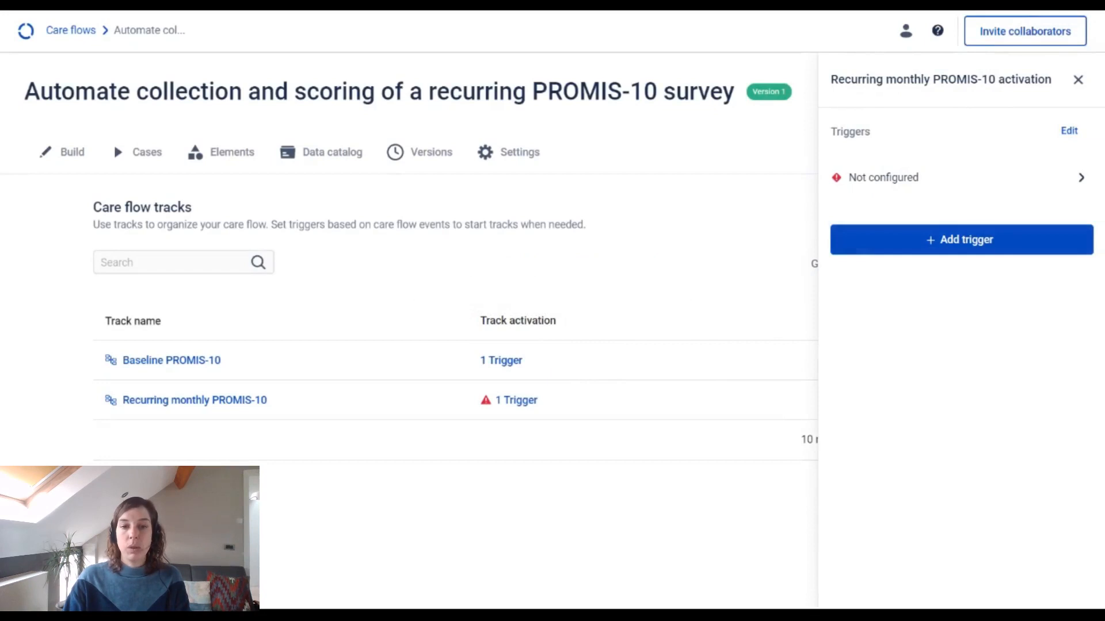
Step: Configure the new track's unconfigured trigger as "When track is completed" for the Baseline PROMIS-10 track
left_click(935, 186)
left_click(938, 204)
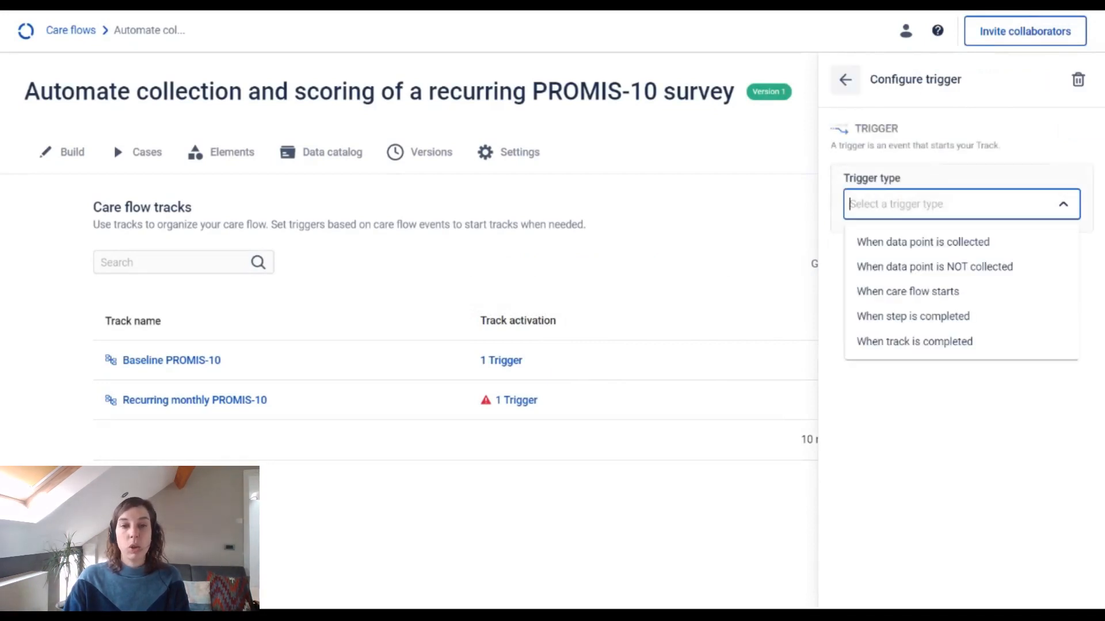
left_click(930, 342)
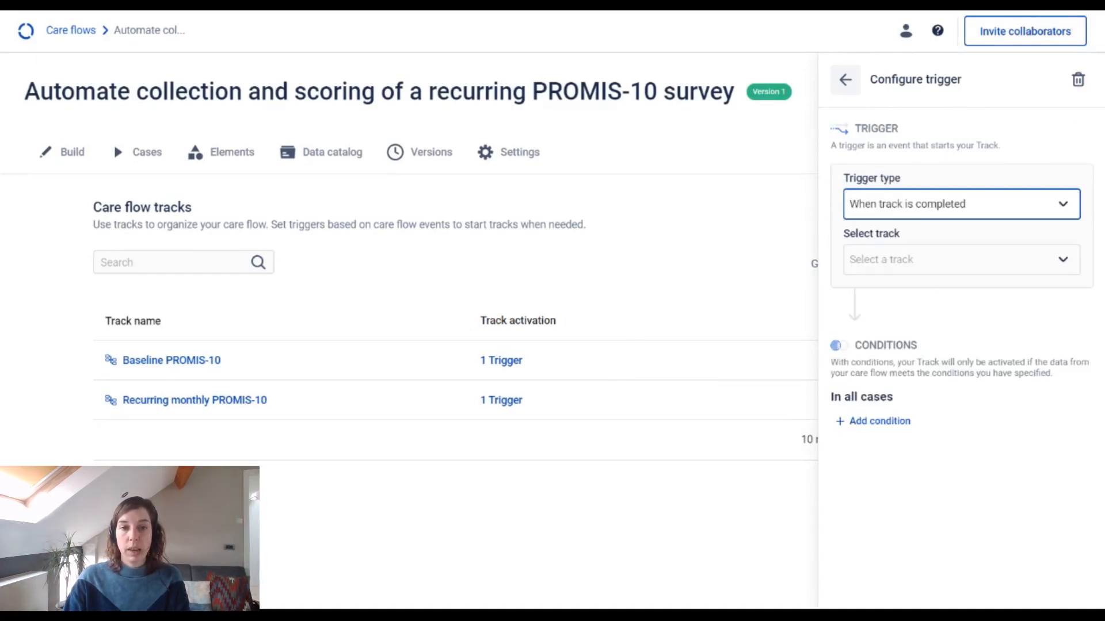
left_click(938, 259)
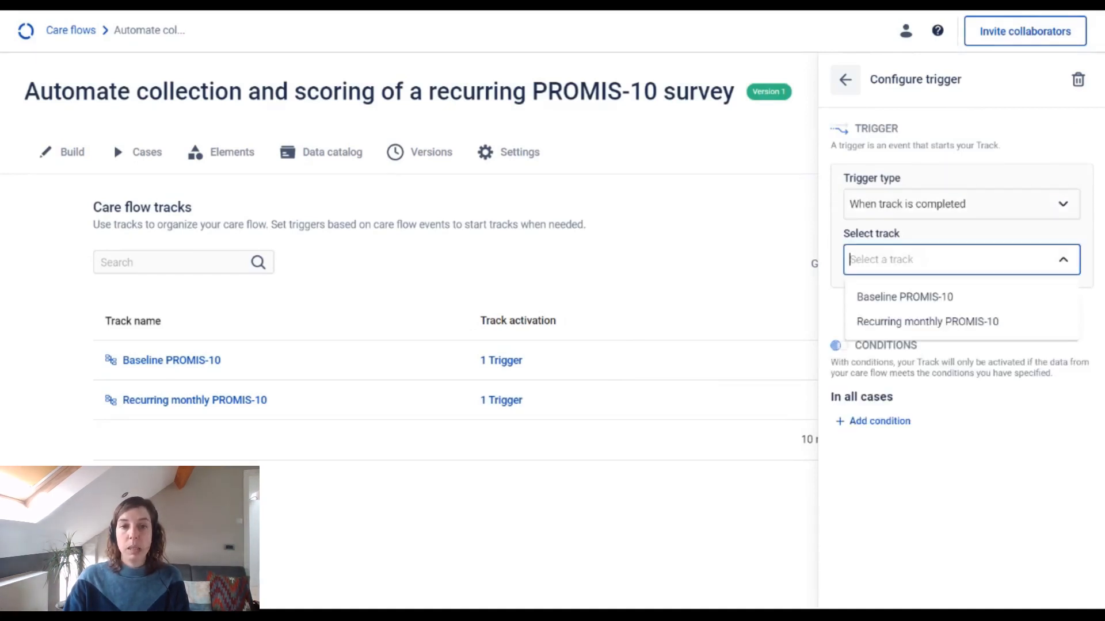
left_click(948, 302)
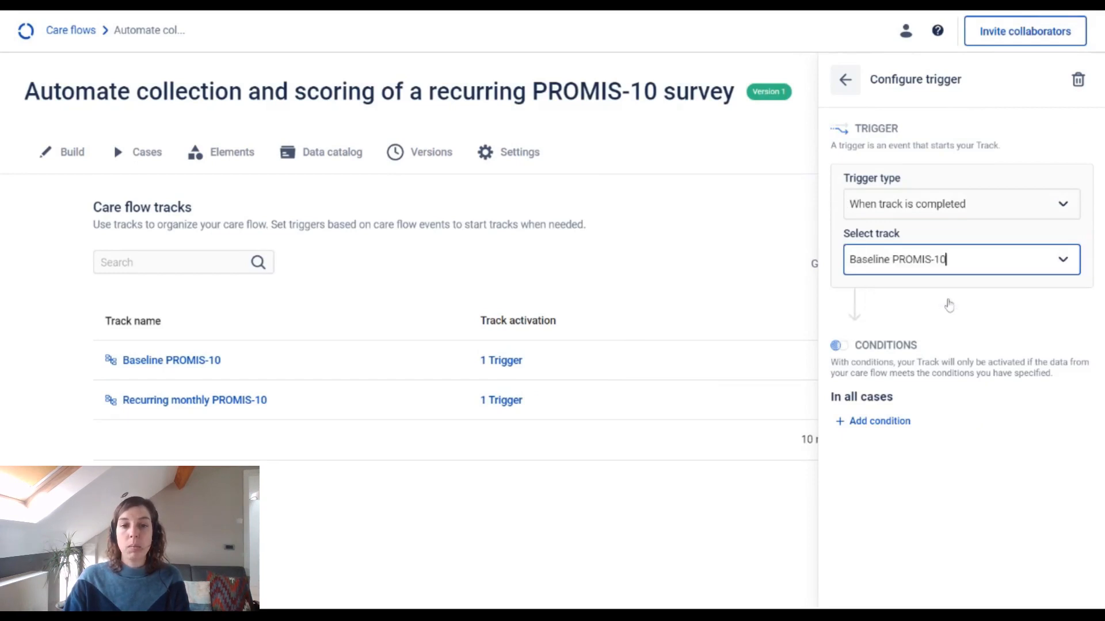
left_click(845, 80)
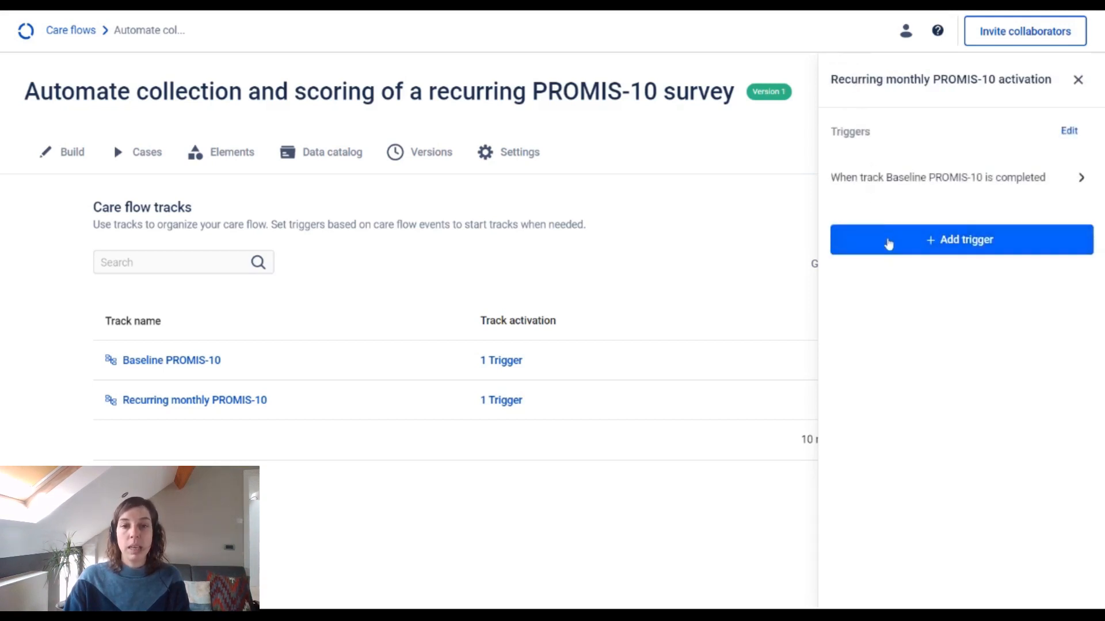
Step: Add a second "When track is completed" trigger that restarts the track after Recurring monthly PROMIS-10 itself is completed
left_click(888, 244)
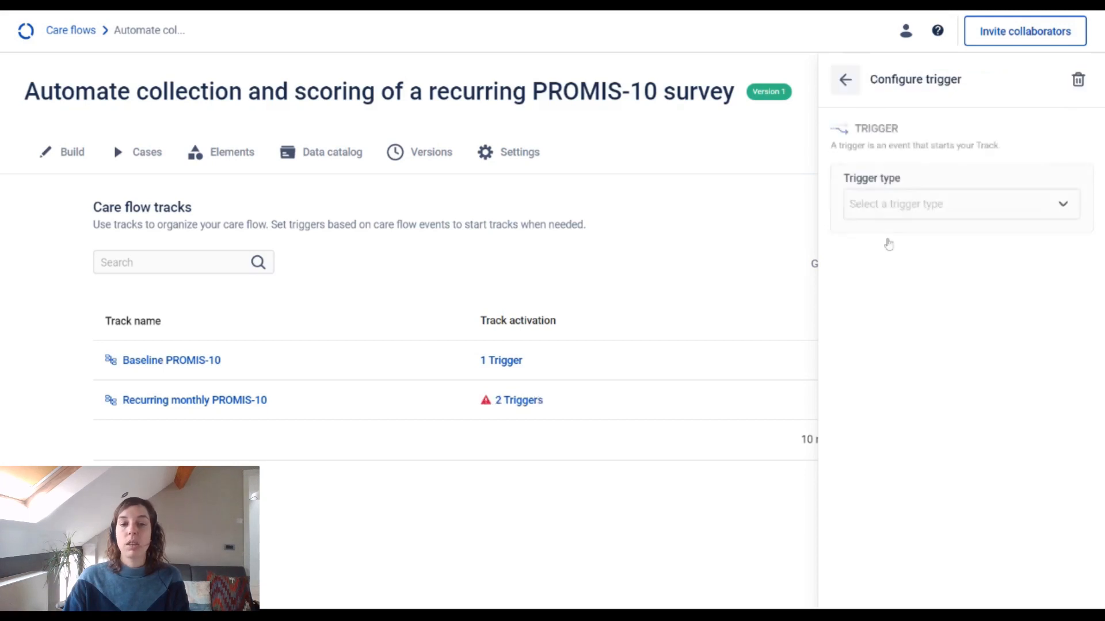
left_click(914, 341)
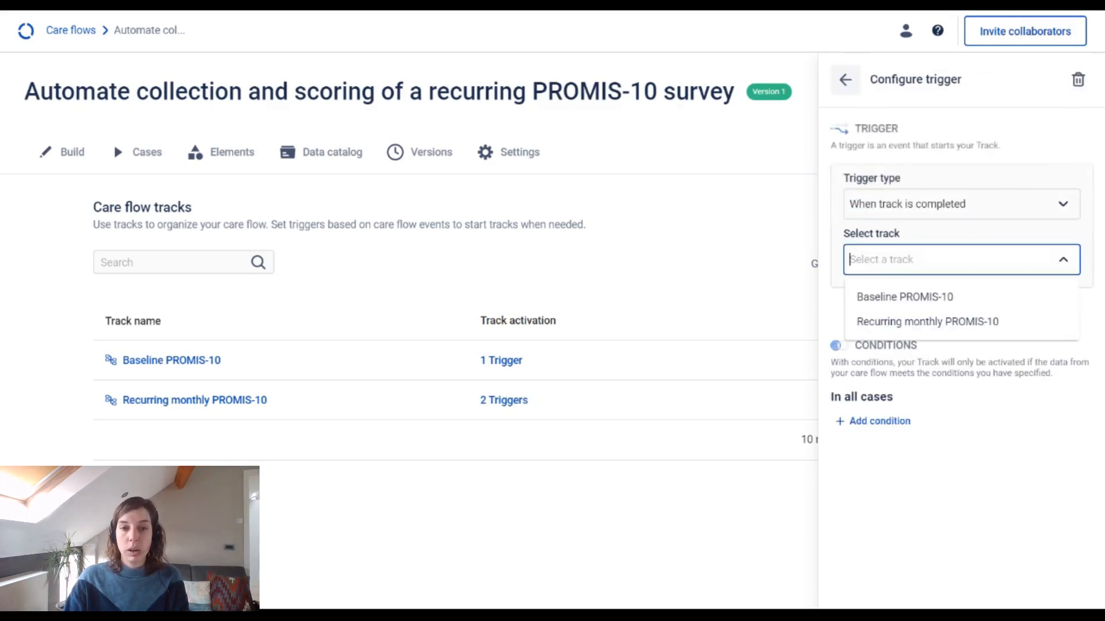
left_click(927, 321)
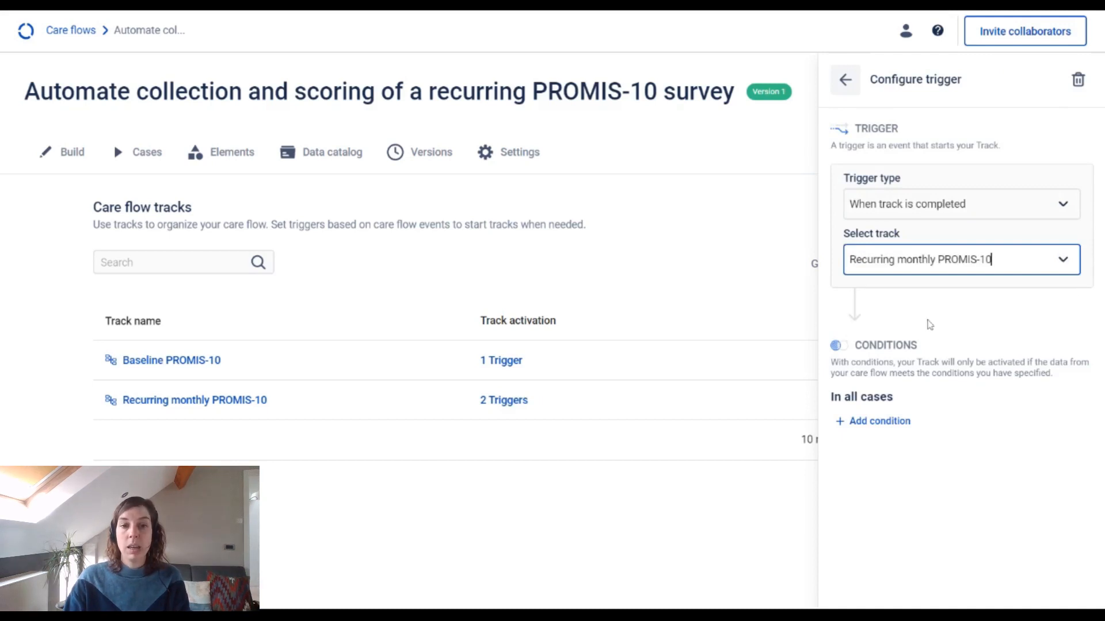
left_click(849, 83)
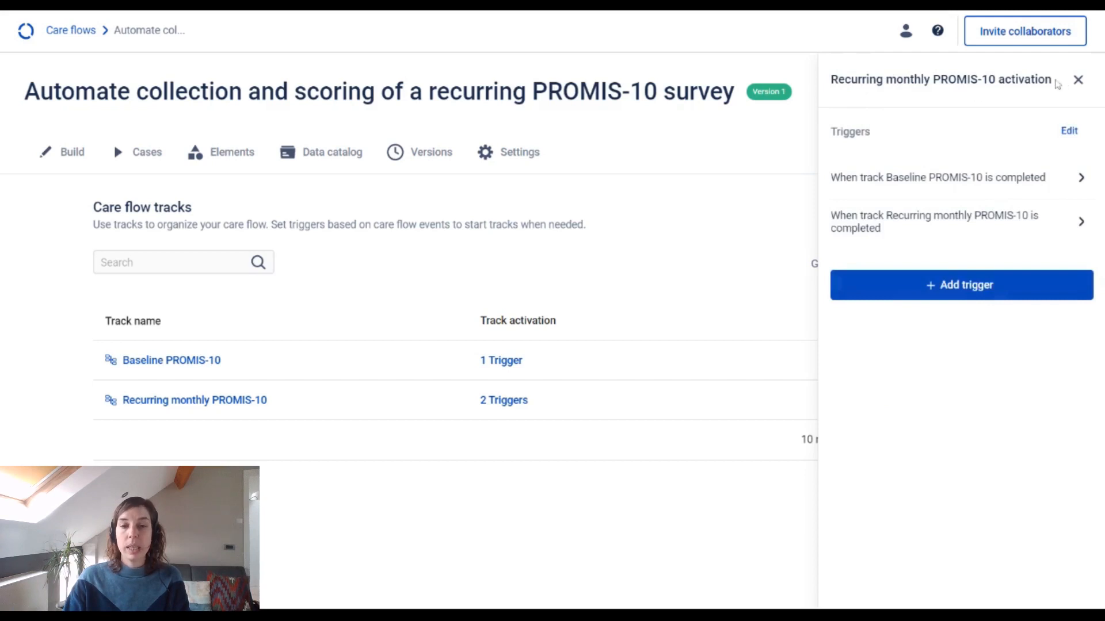
left_click(1078, 84)
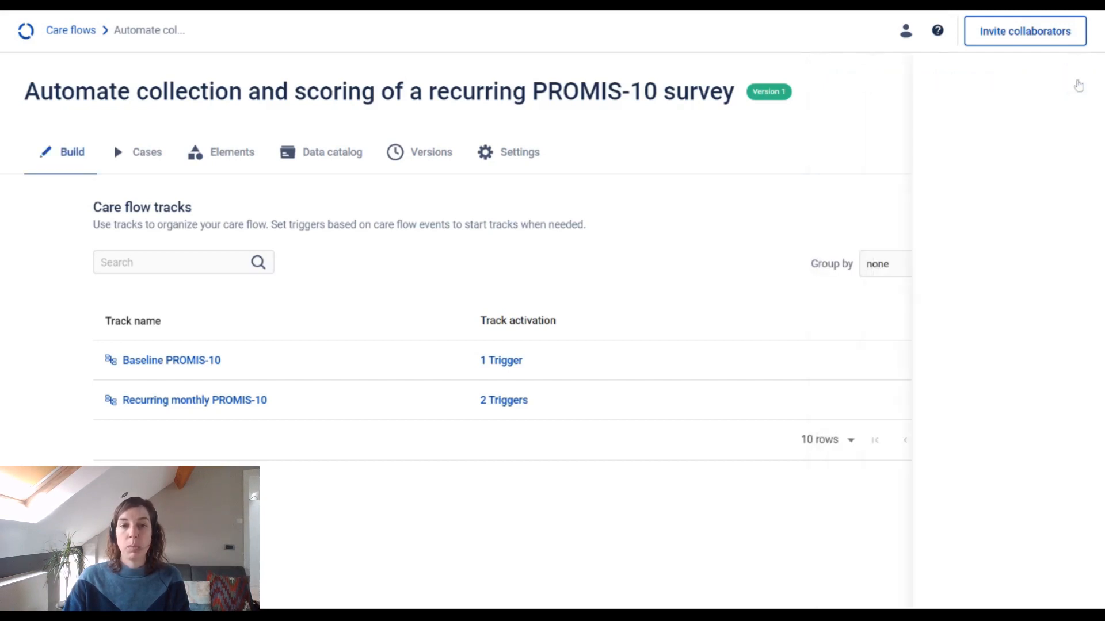
Step: Add the PROMIS-10 Baseline step from the Baseline PROMIS-10 track to the step library
left_click(211, 361)
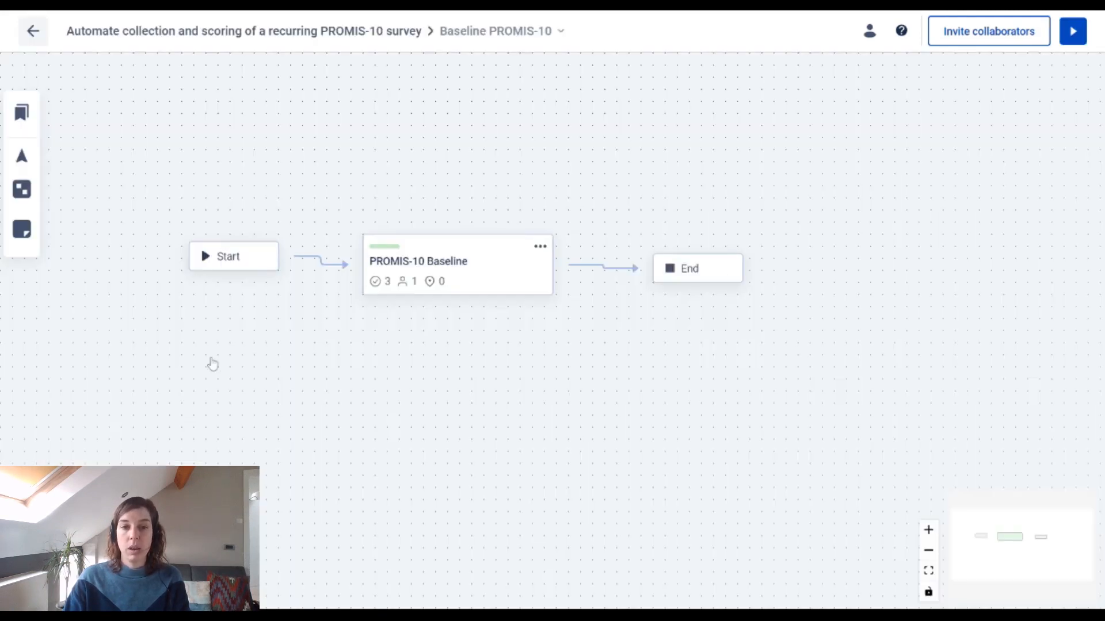
left_click(540, 246)
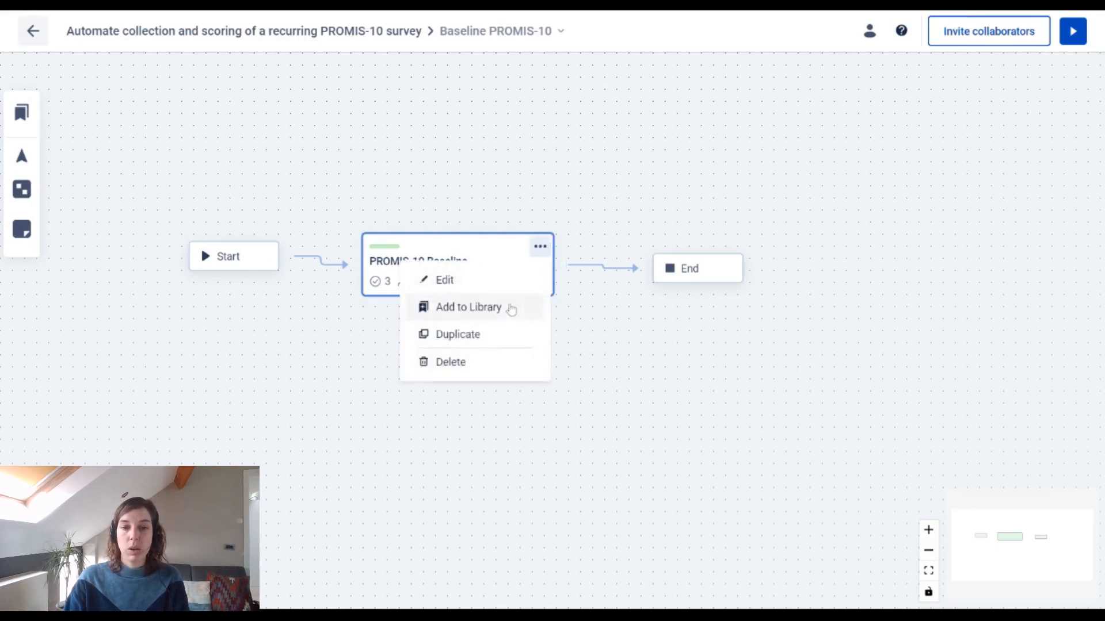
left_click(512, 307)
Step: Switch to the Recurring monthly PROMIS-10 track and place the library's PROMIS-10 Baseline step between Start and End
left_click(561, 31)
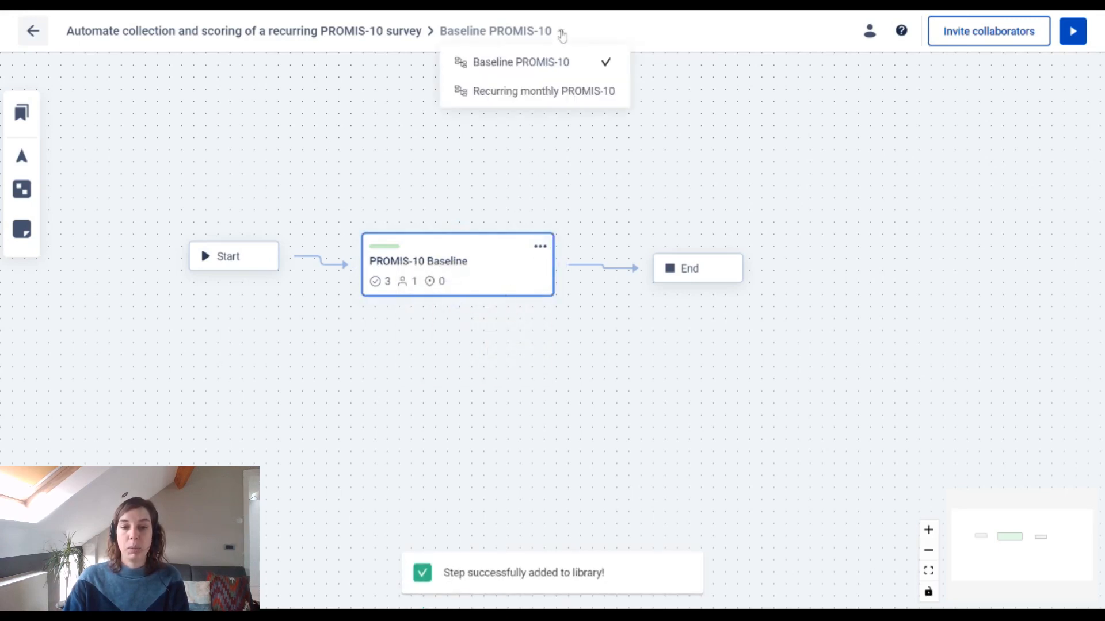
left_click(554, 89)
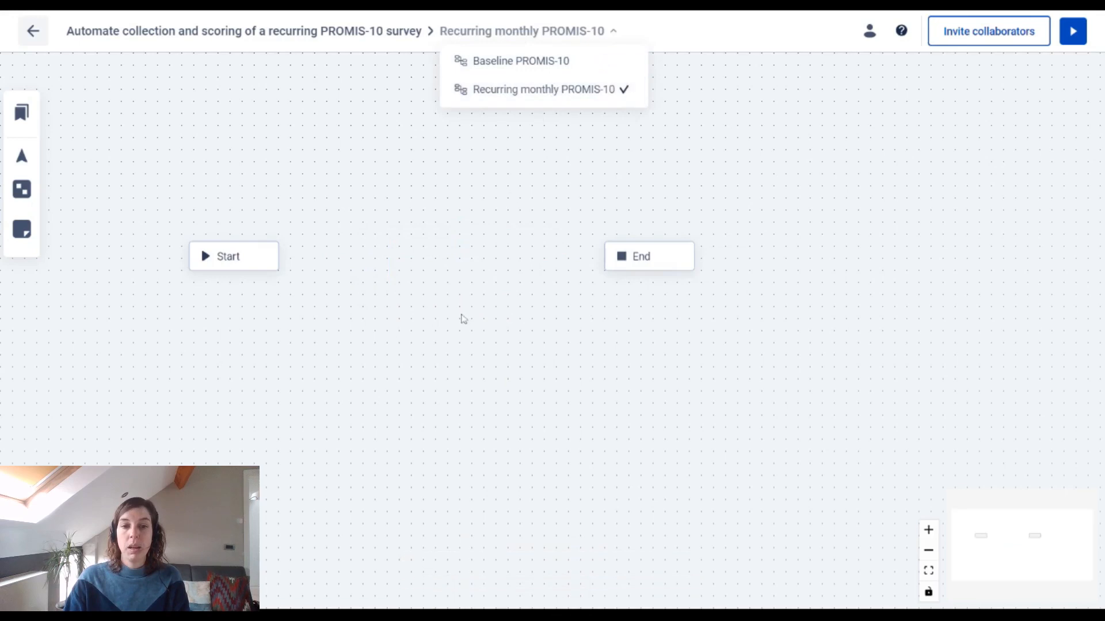
left_click(464, 318)
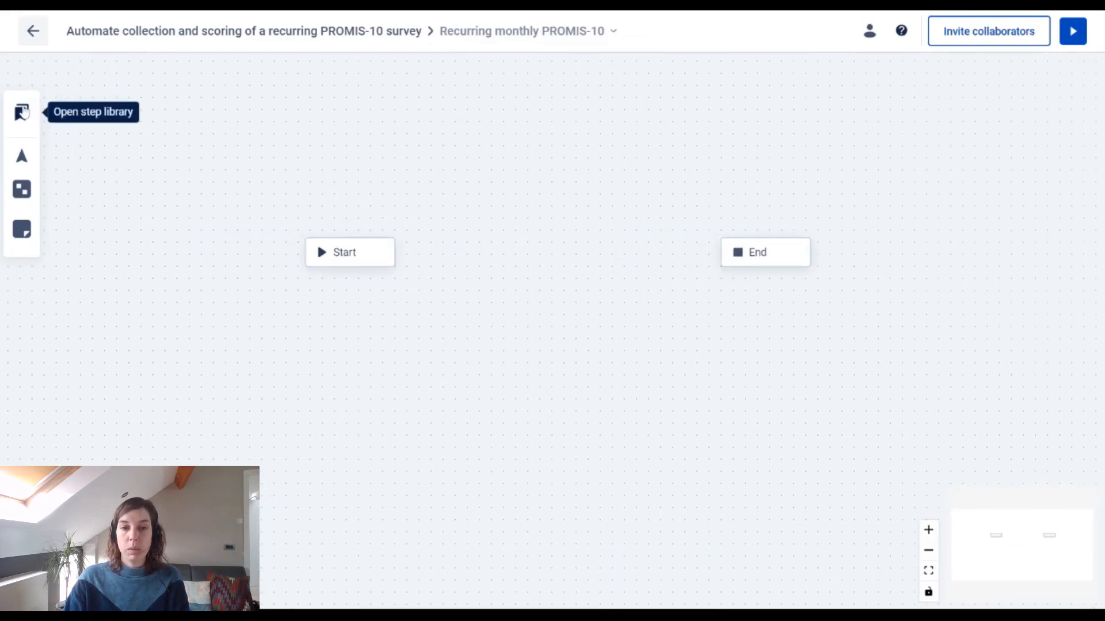
left_click(22, 111)
left_click_drag(100, 338, 526, 242)
left_click(442, 181)
left_click_drag(613, 280, 551, 249)
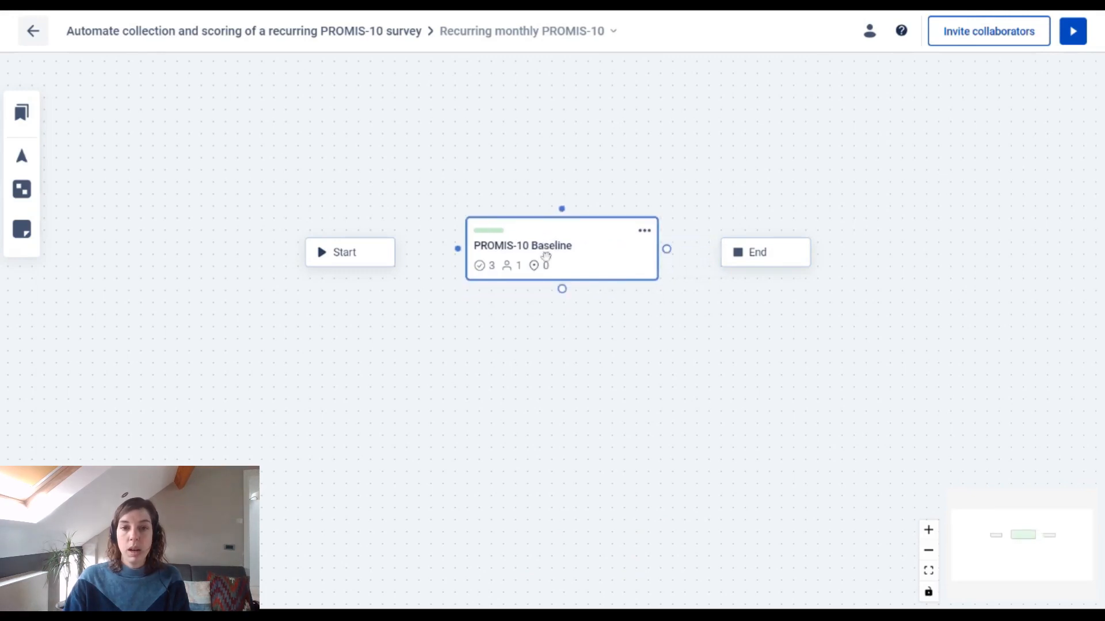
Step: Connect Start to the PROMIS-10 Baseline step and that step to End, and move Start farther from the step
left_click_drag(397, 252, 465, 249)
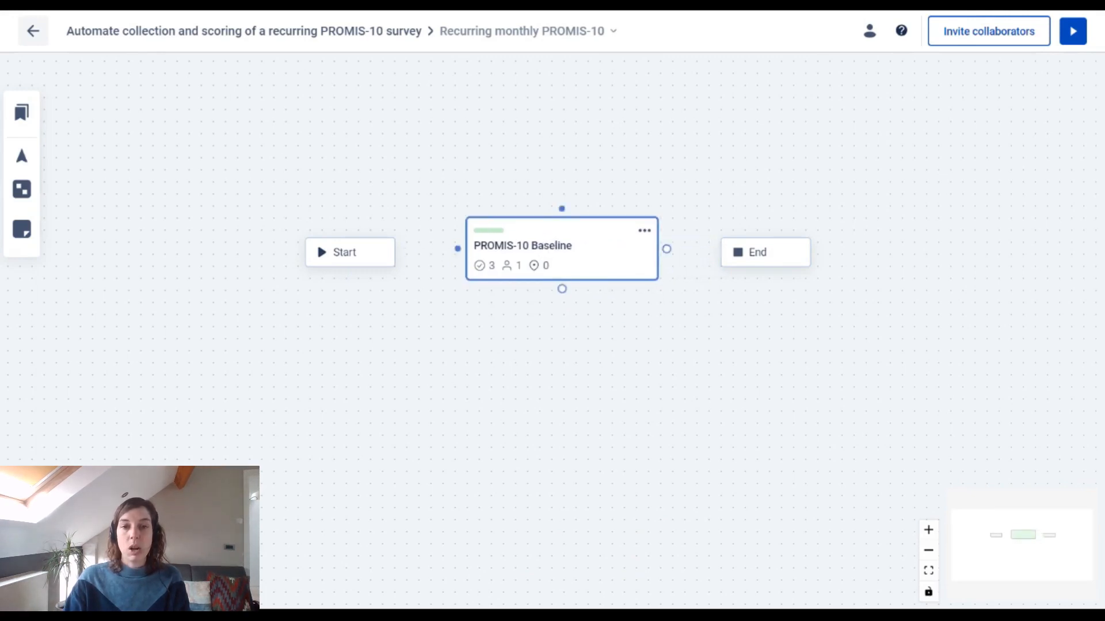
left_click_drag(661, 249, 722, 252)
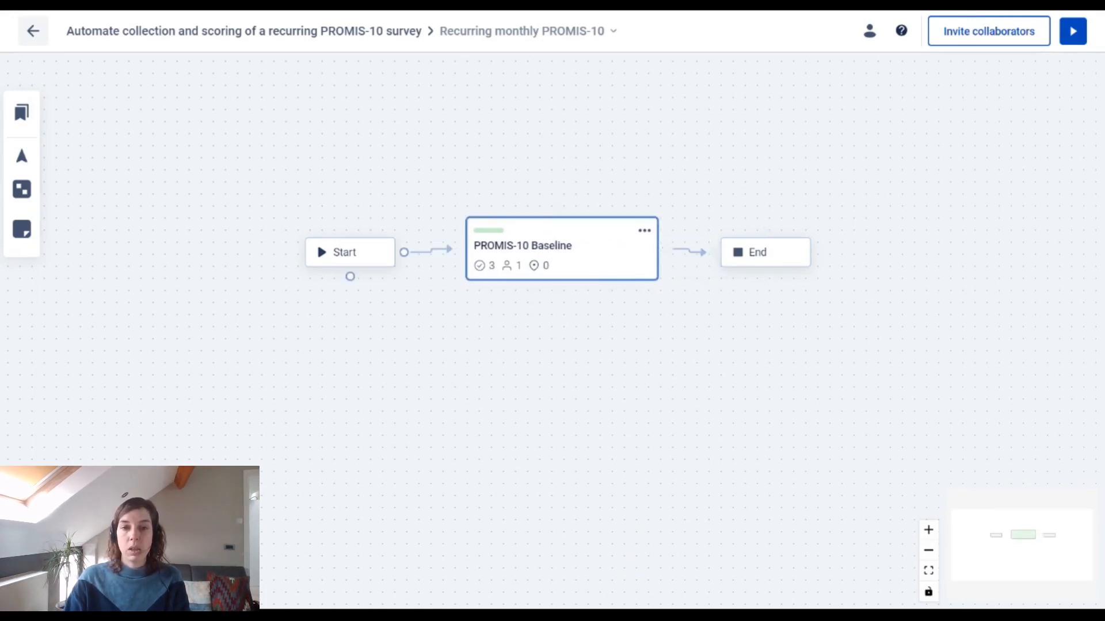
left_click_drag(347, 265, 251, 265)
Step: Set the transition from Start to the PROMIS-10 Baseline step to run after a delay of 1 month
left_click(401, 253)
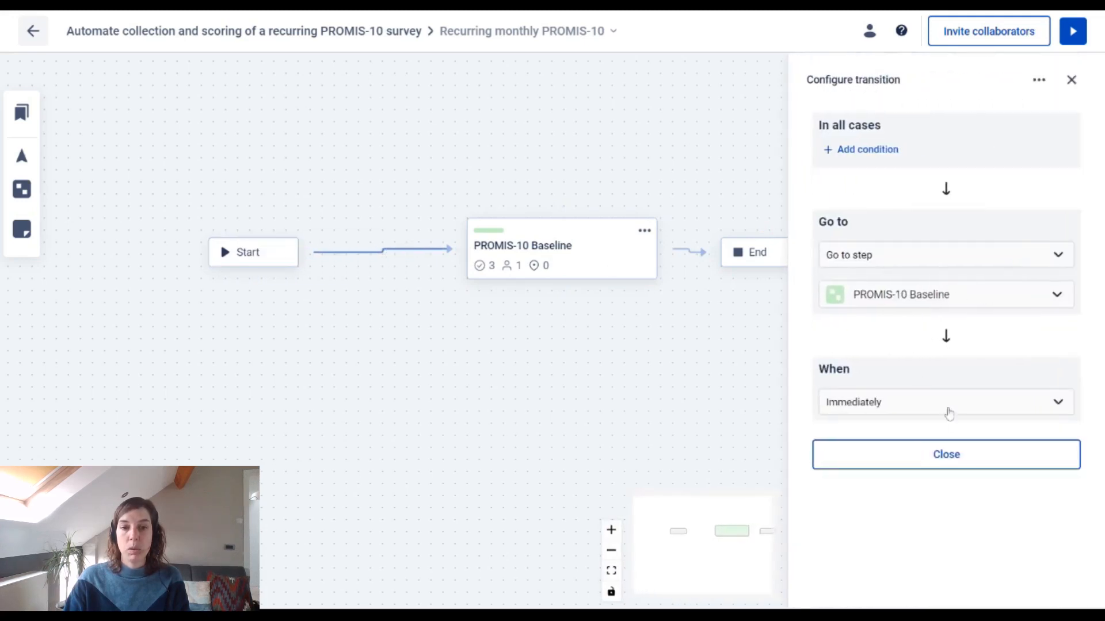
left_click(944, 410)
left_click(923, 460)
key("Tab")
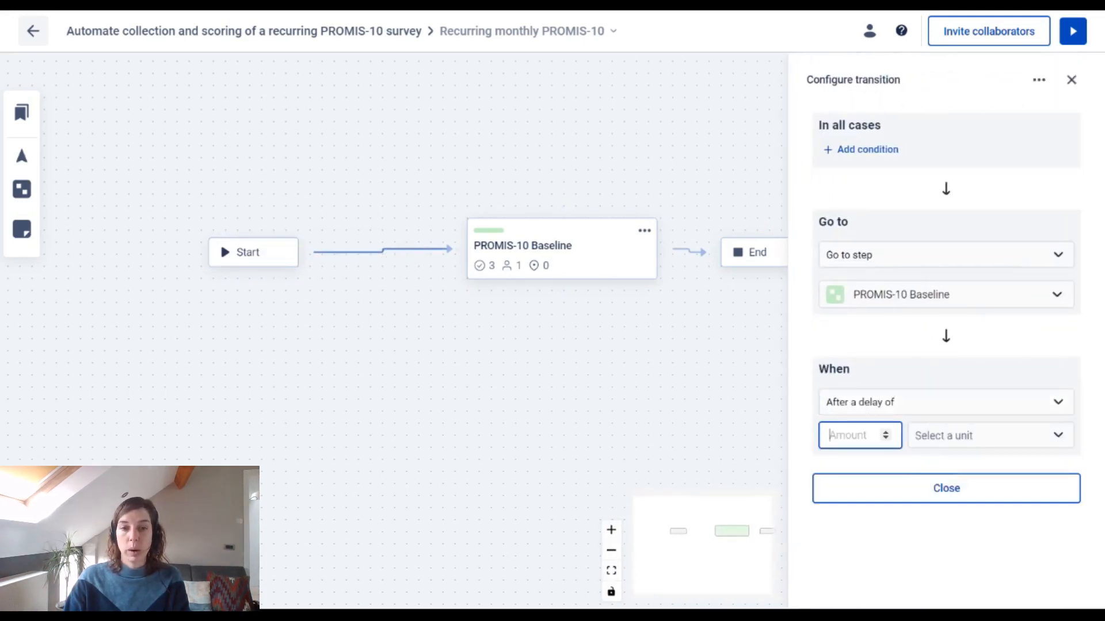
type("1")
key("Tab")
type("mont")
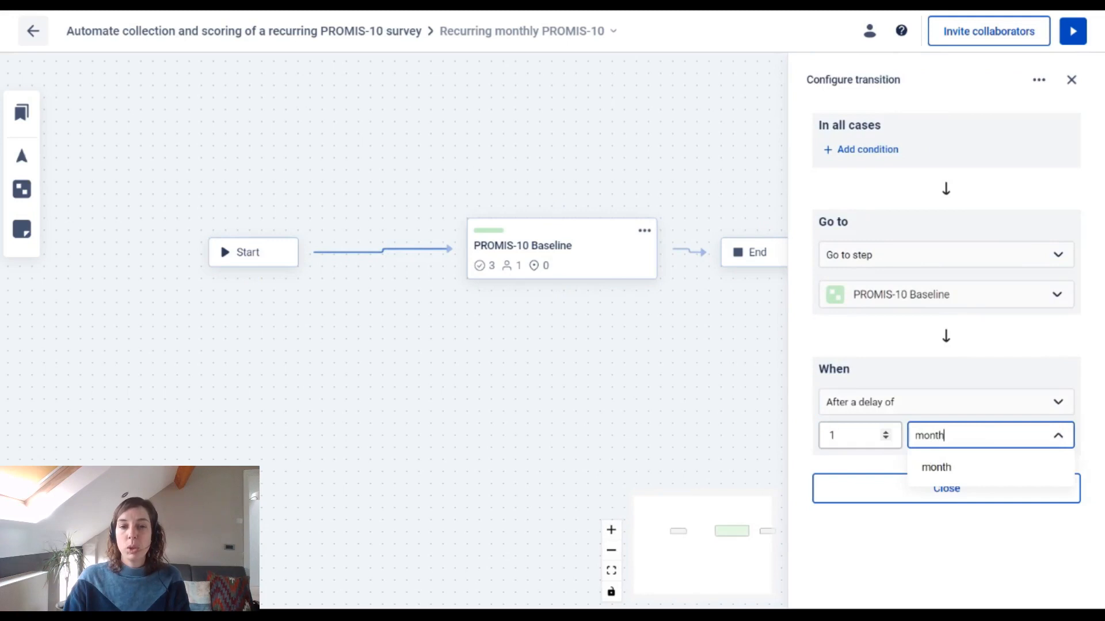
left_click(1004, 475)
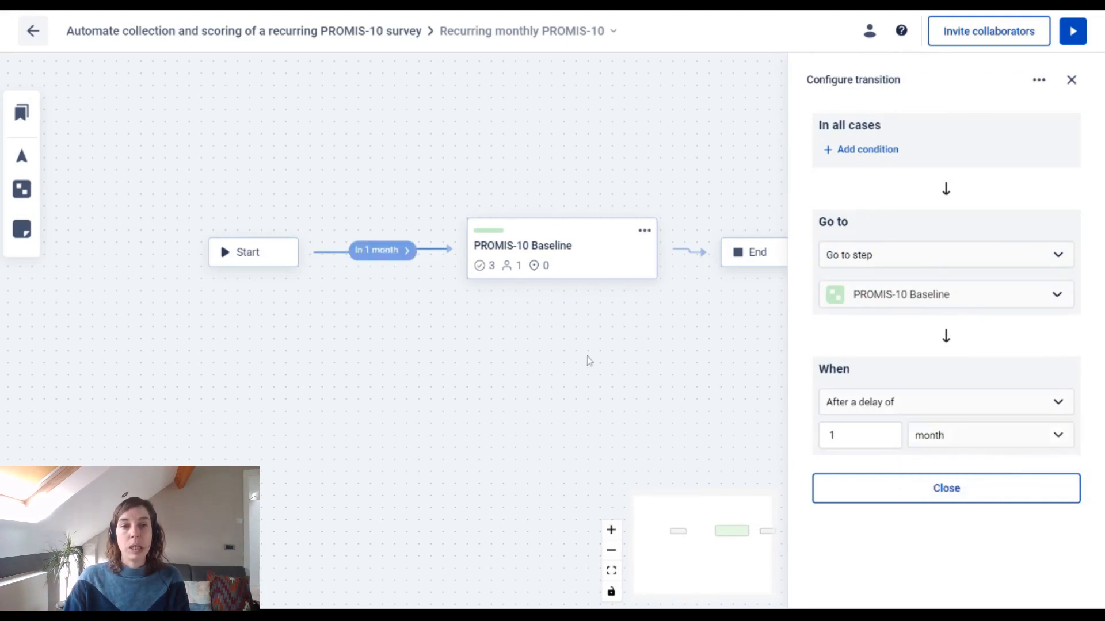
left_click(588, 360)
Step: Examine the PROMIS-10 Baseline step's actions and the action types that can be added to it
left_click(582, 257)
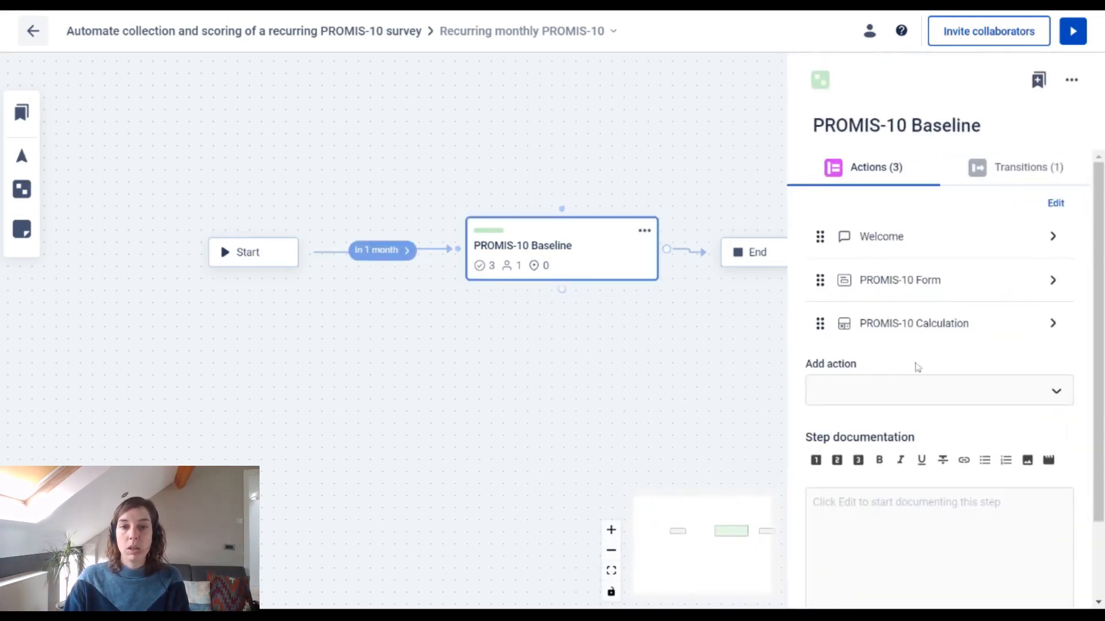
left_click(920, 388)
scroll(959, 338, "down", 1)
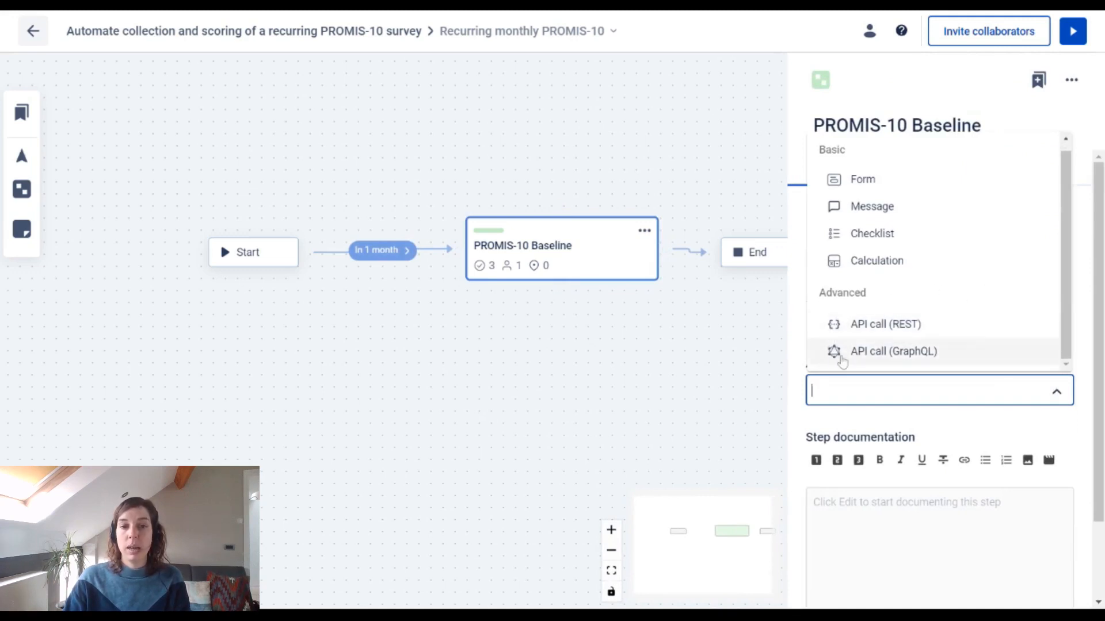
left_click(649, 345)
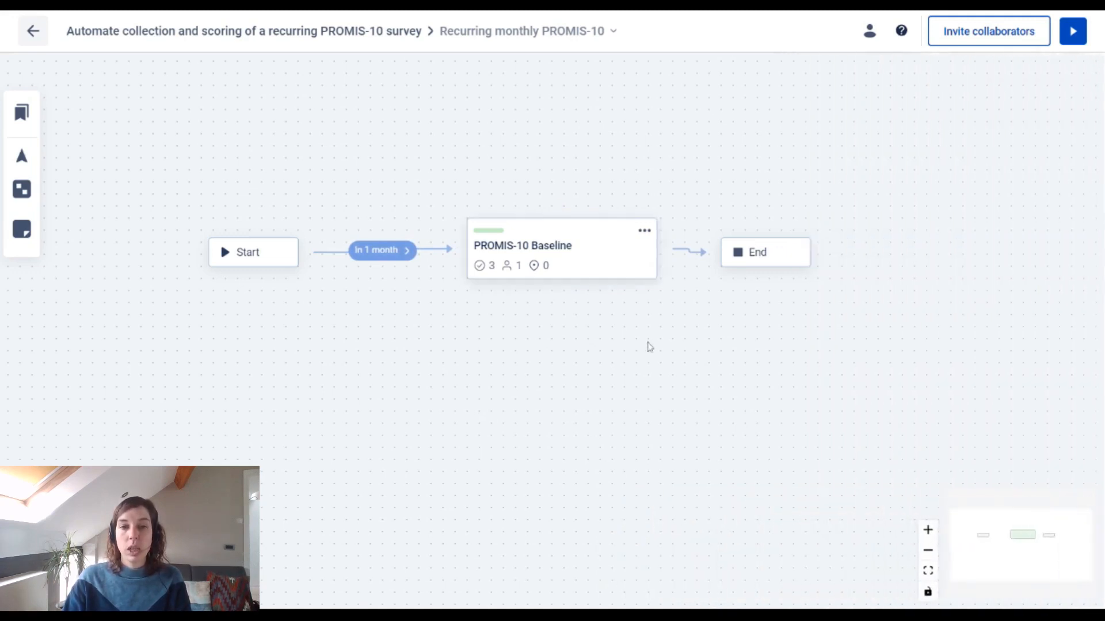
Step: Publish a new version of the care flow with the comment "V2, recurring monthly track installation"
left_click(21, 29)
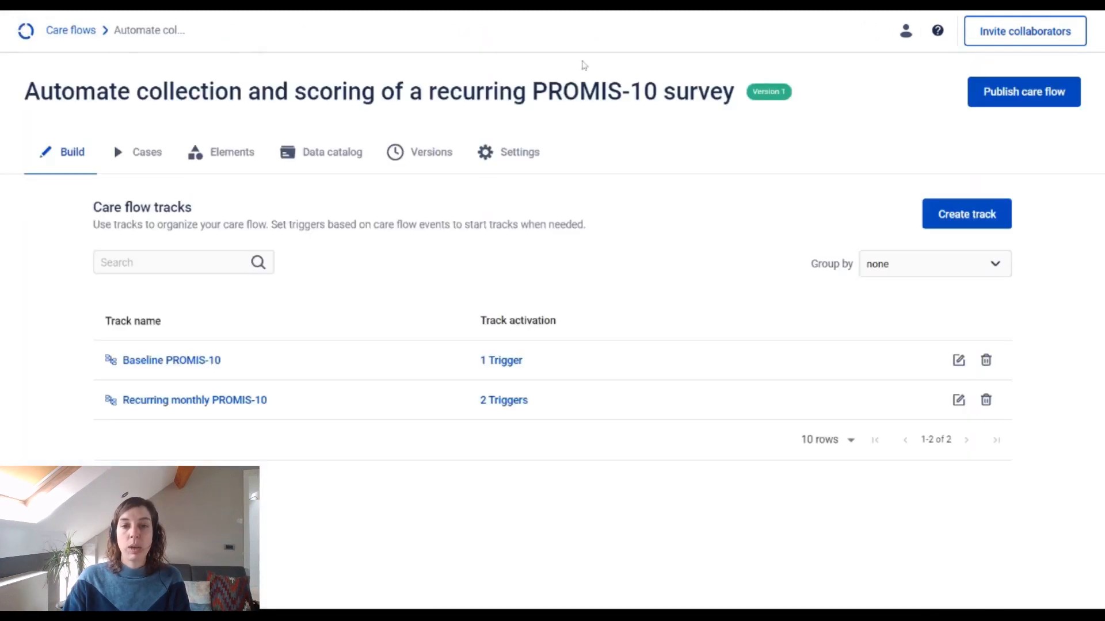
left_click(1005, 96)
left_click(460, 369)
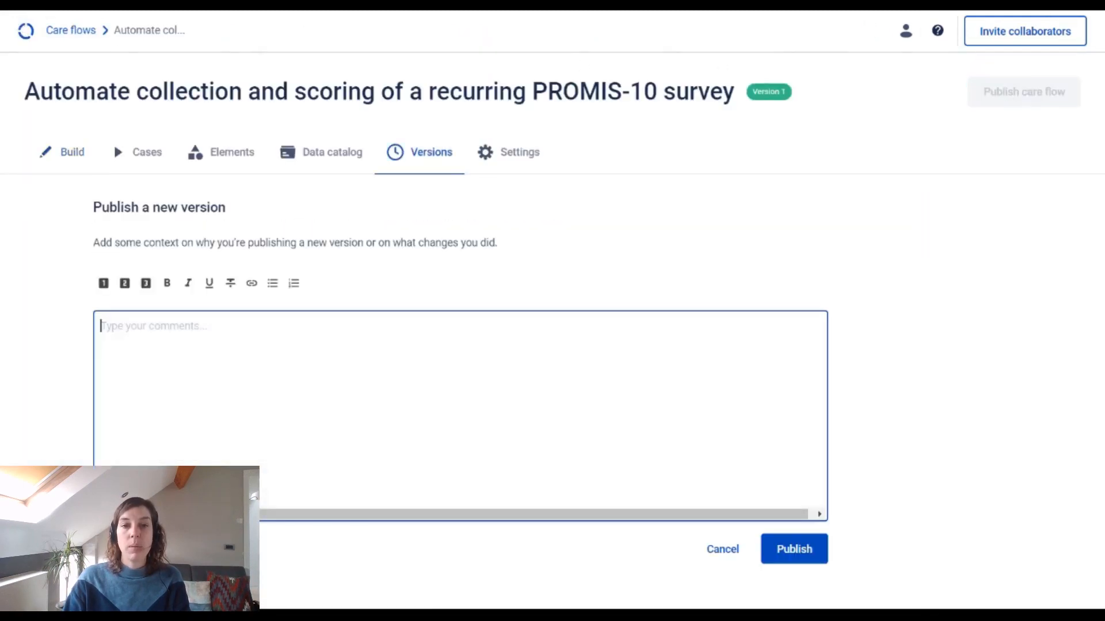
type("V2, recurring mon")
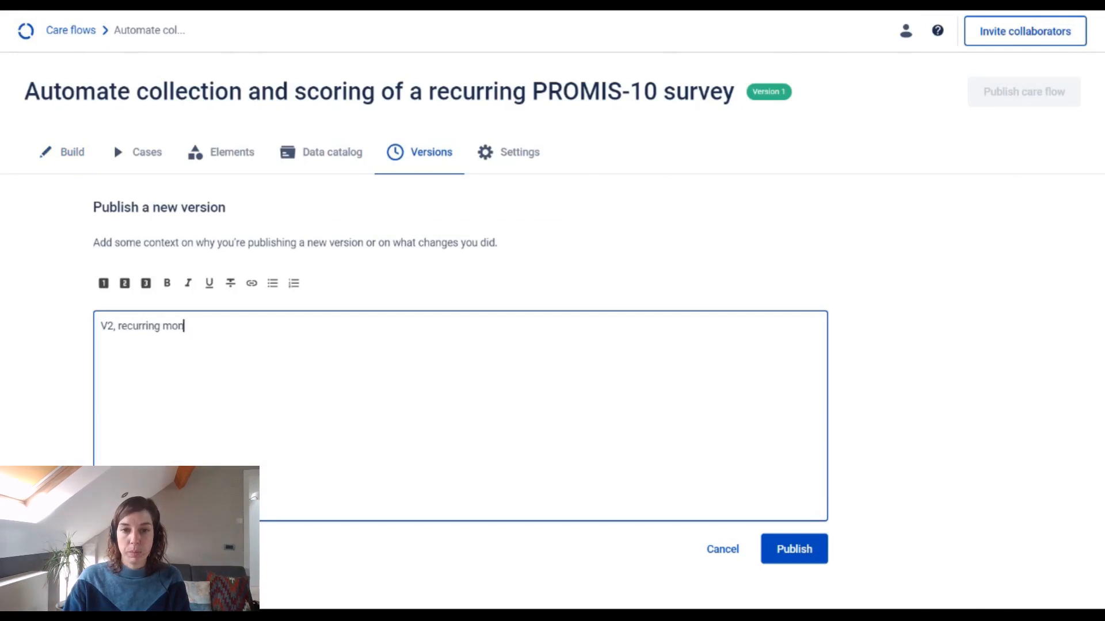
type("thly track installation")
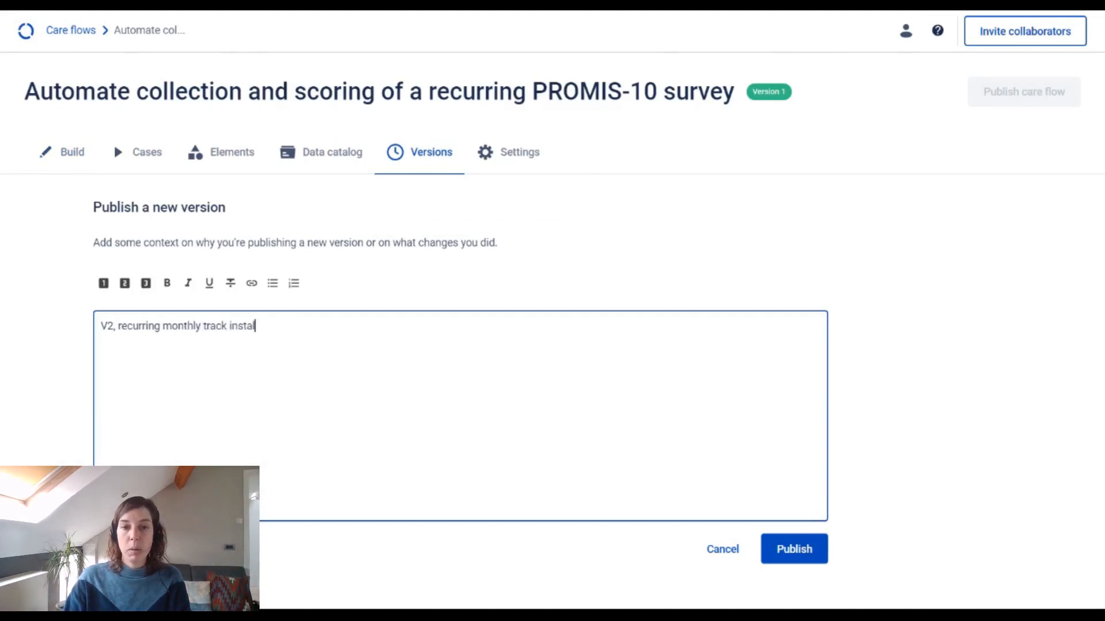
left_click(793, 557)
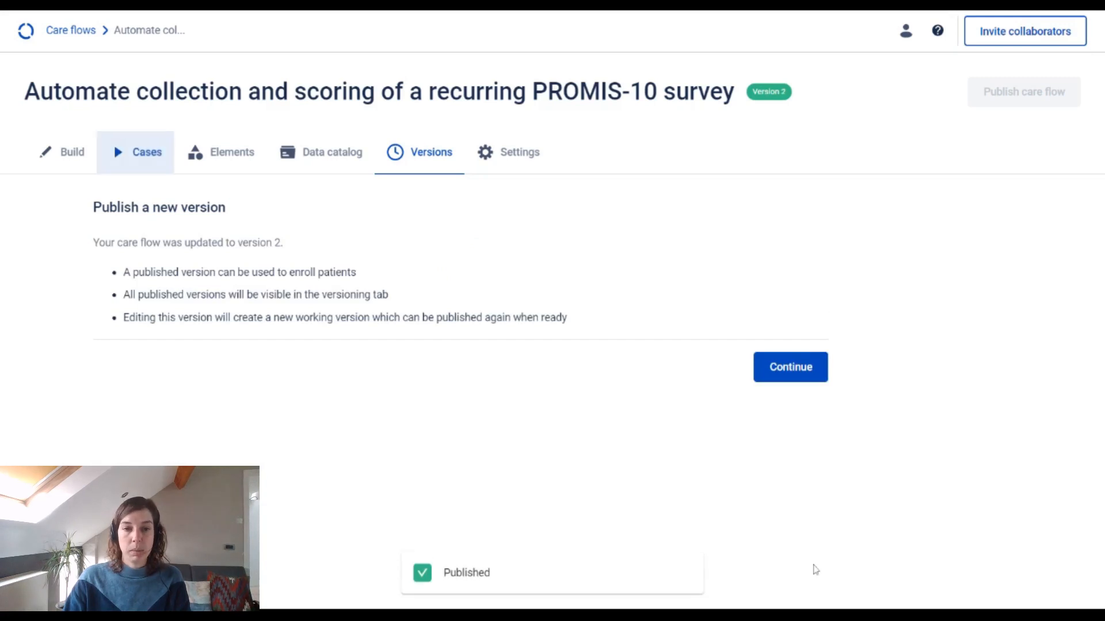
Step: Create a case named "Patient is compliant with monthly PROMs" and start its preview
left_click(153, 151)
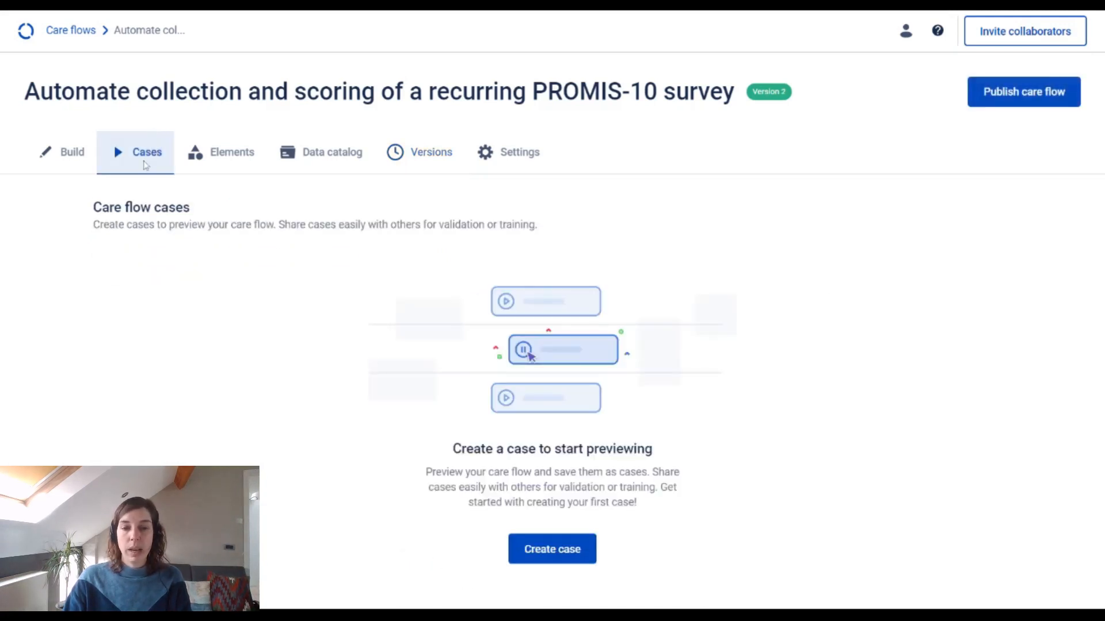
left_click(582, 554)
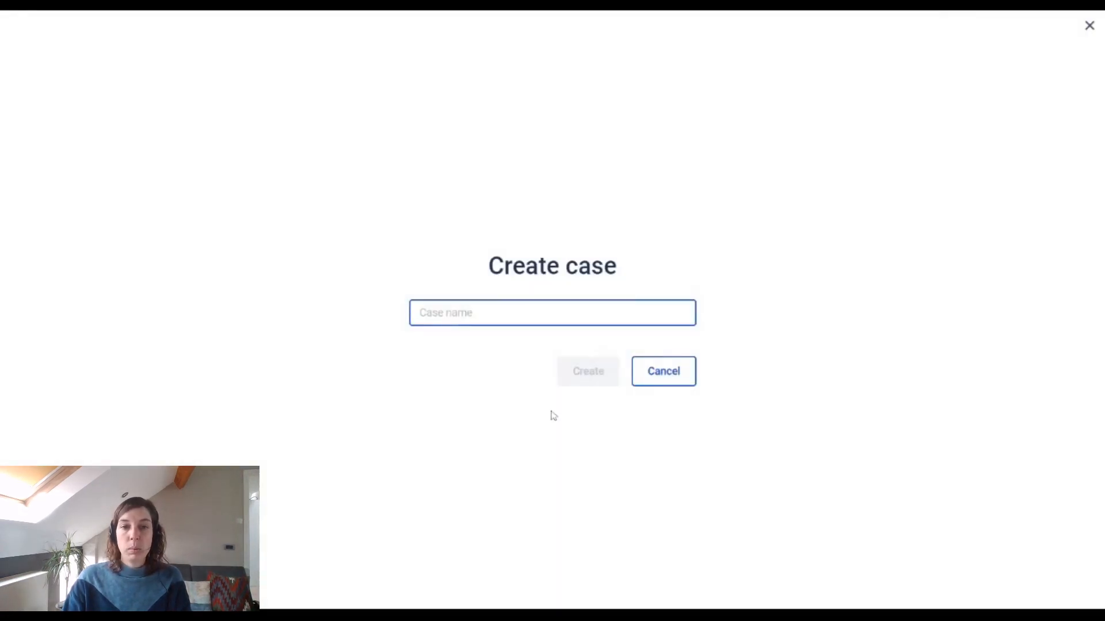
type("Patient is compliant with monthly PROMs")
left_click(595, 378)
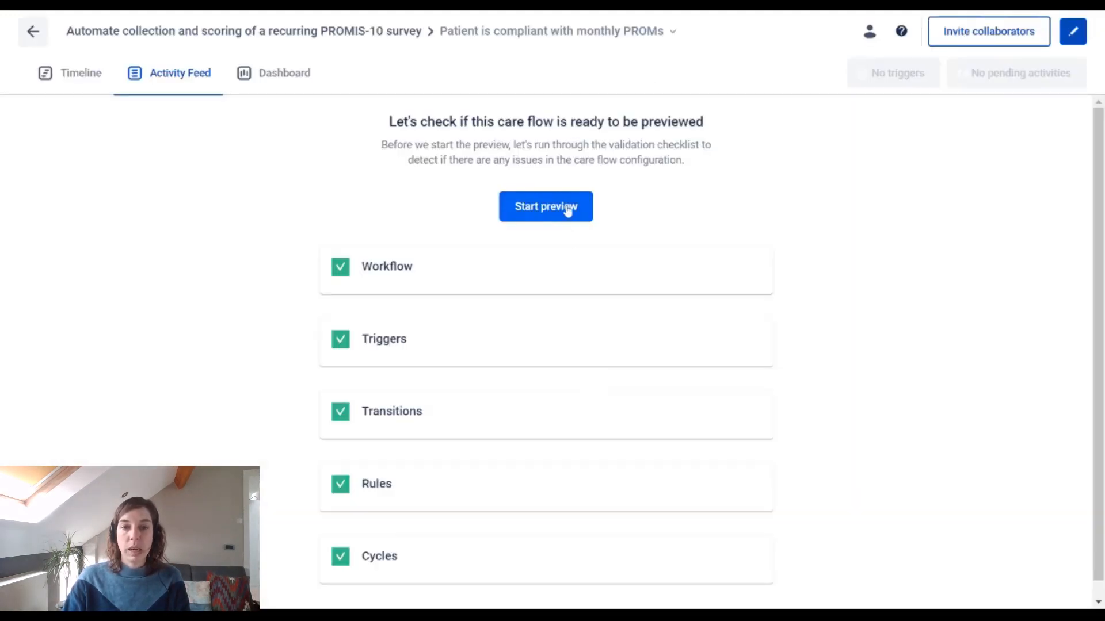
left_click(568, 208)
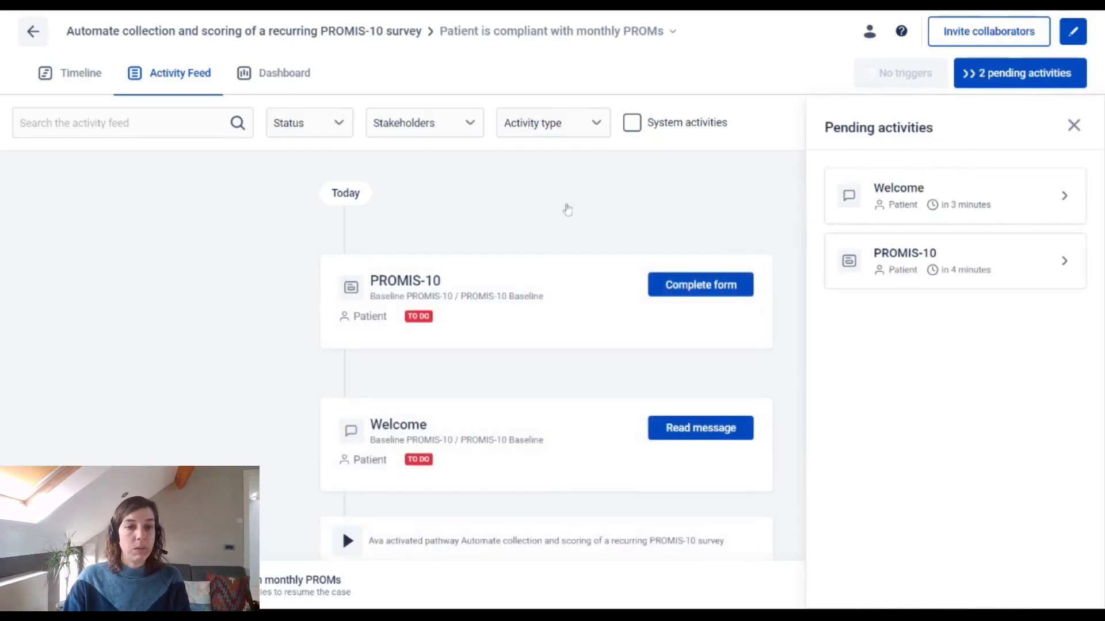
Step: Read the Welcome message and answer the baseline PROMIS-10 form with general health Very good, quality of life Good and physical health Good
left_click(727, 411)
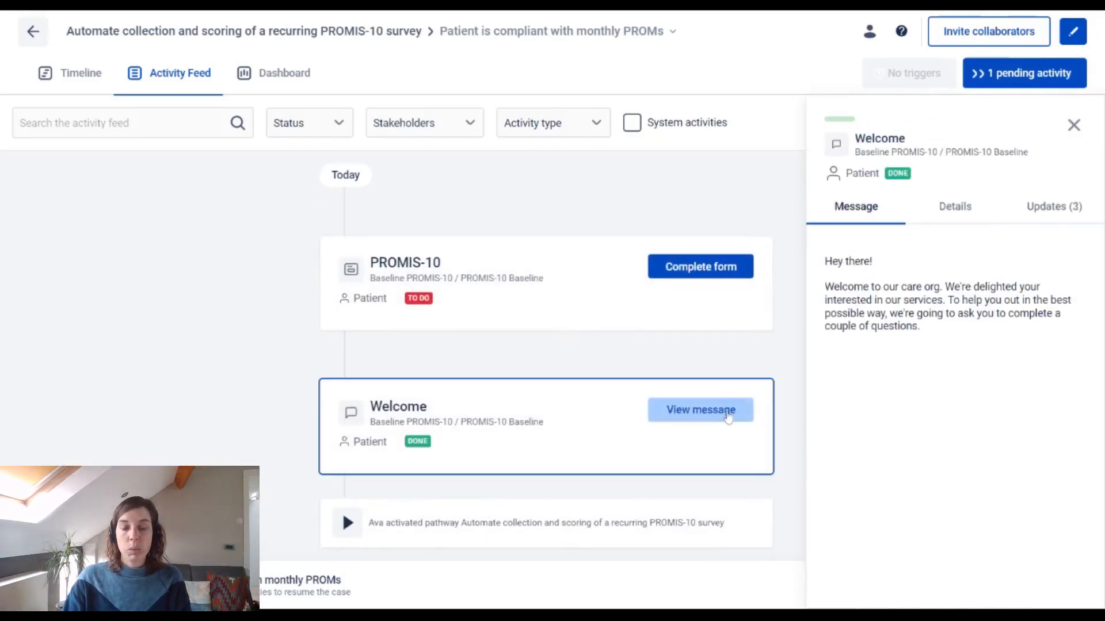
left_click(728, 275)
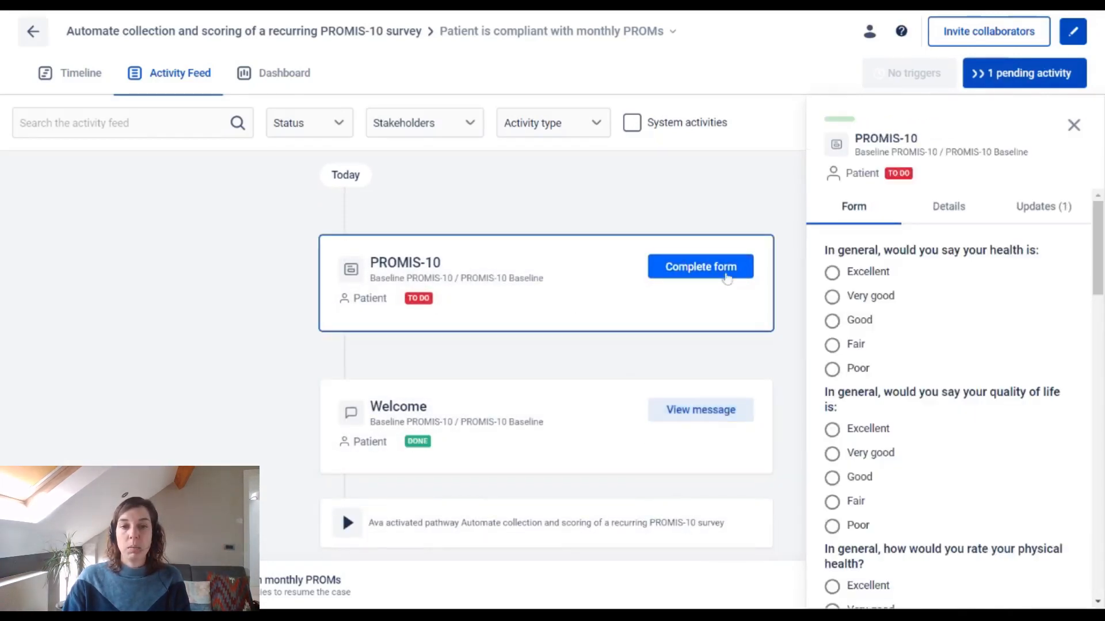
left_click(863, 299)
left_click(860, 477)
scroll(872, 449, "down", 4)
left_click(878, 408)
Step: Answer the baseline form with mental health Fair, social satisfaction Good and everyday physical activities Moderately, and rate the usual social roles
scroll(875, 397, "down", 4)
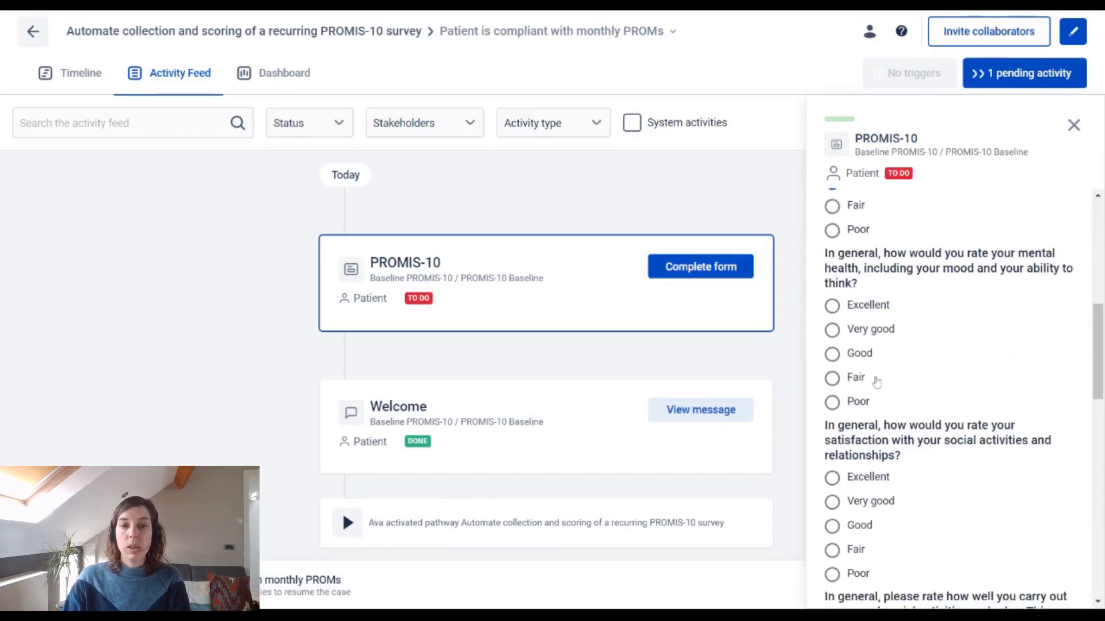
left_click(872, 377)
left_click(906, 525)
scroll(898, 460, "down", 5)
left_click(872, 427)
scroll(871, 427, "down", 7)
left_click(866, 313)
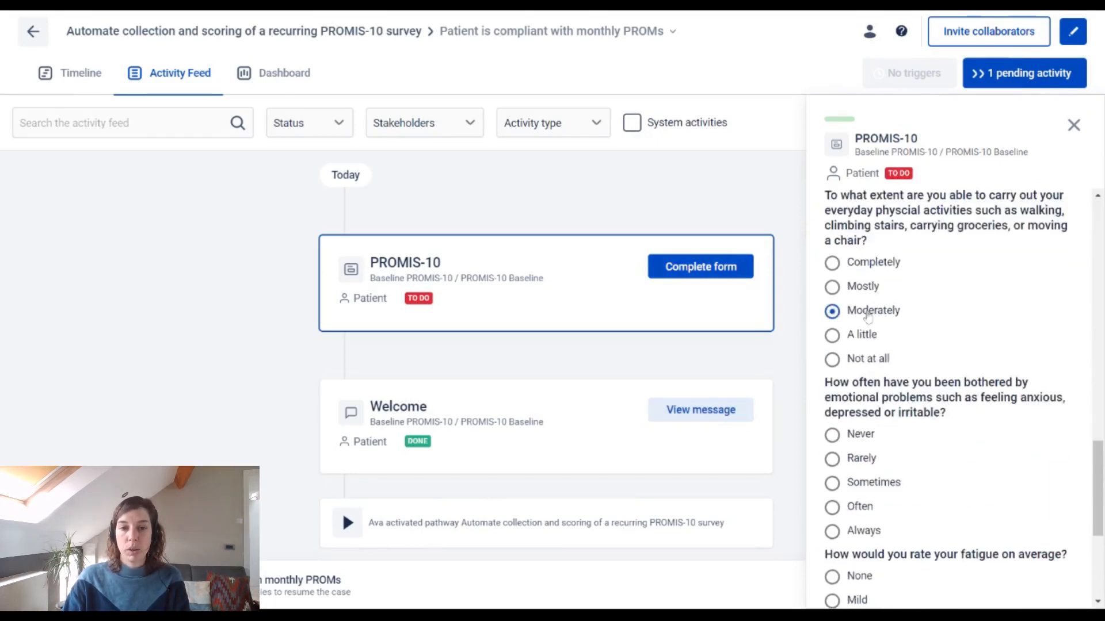
Step: Set emotional problems to Often, fatigue to Moderate and average pain to 6, and submit the baseline form
left_click(870, 506)
scroll(901, 437, "down", 6)
left_click(885, 370)
left_click(971, 490)
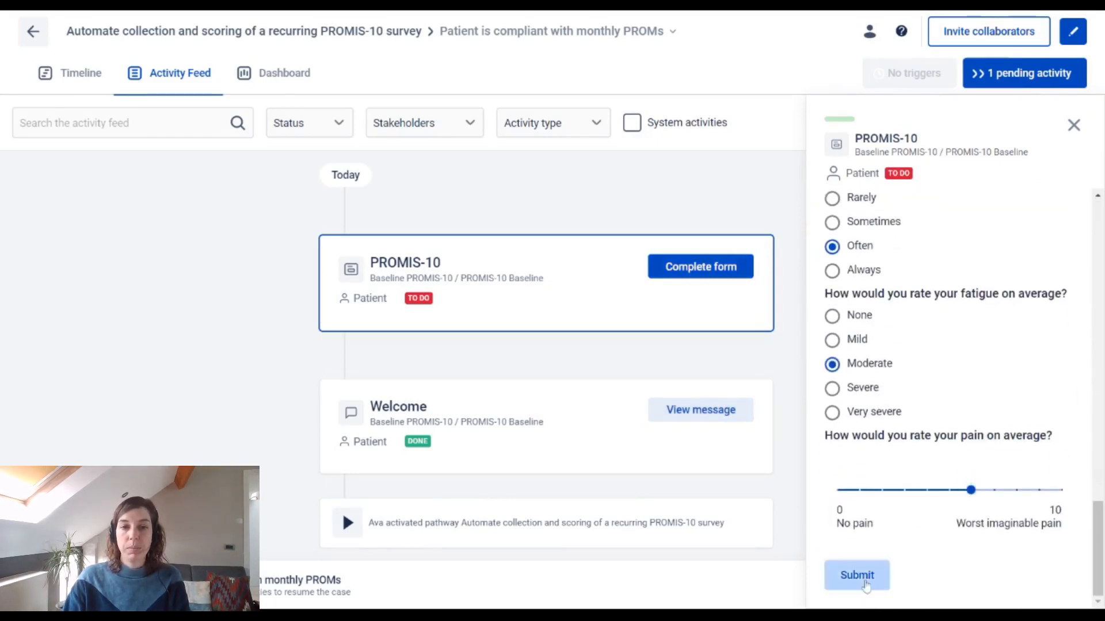
left_click(857, 575)
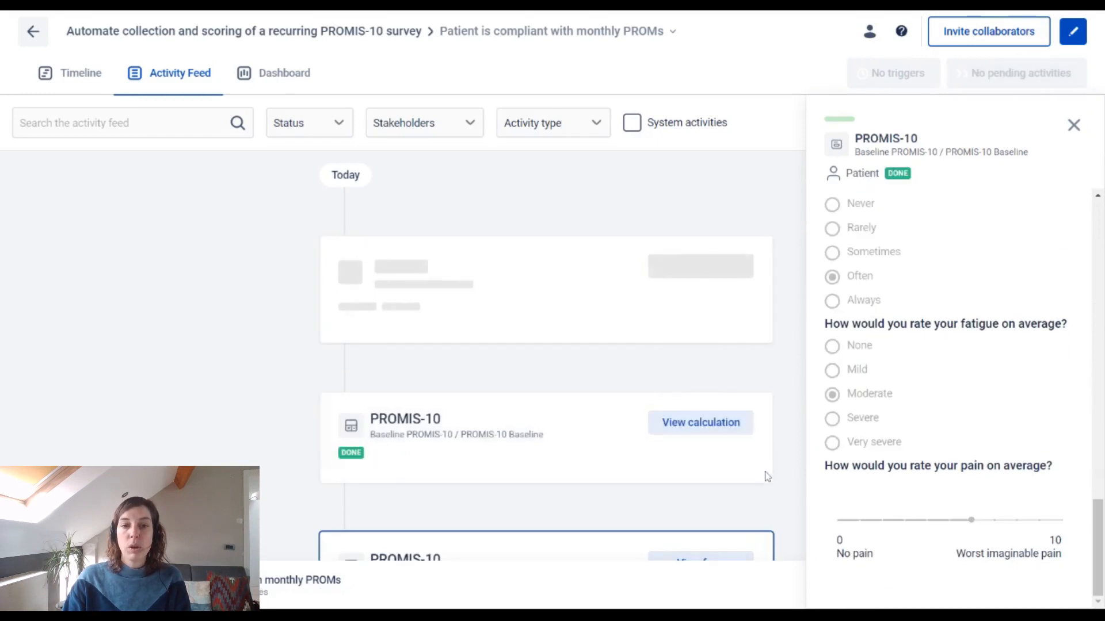
Step: Open the 7 December 2022 recurring PROMIS-10 form and rate general health, quality of life, physical health and mental health as Good
left_click(730, 430)
left_click(732, 267)
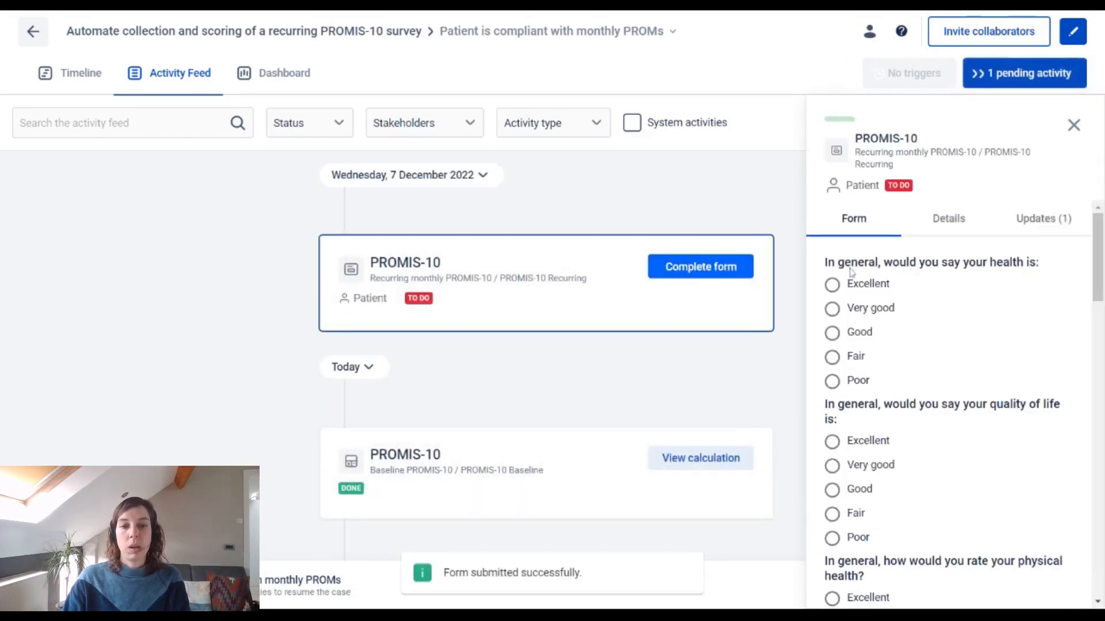
left_click(832, 330)
left_click(832, 489)
scroll(1005, 462, "down", 3)
left_click(903, 424)
scroll(936, 455, "down", 3)
left_click(834, 446)
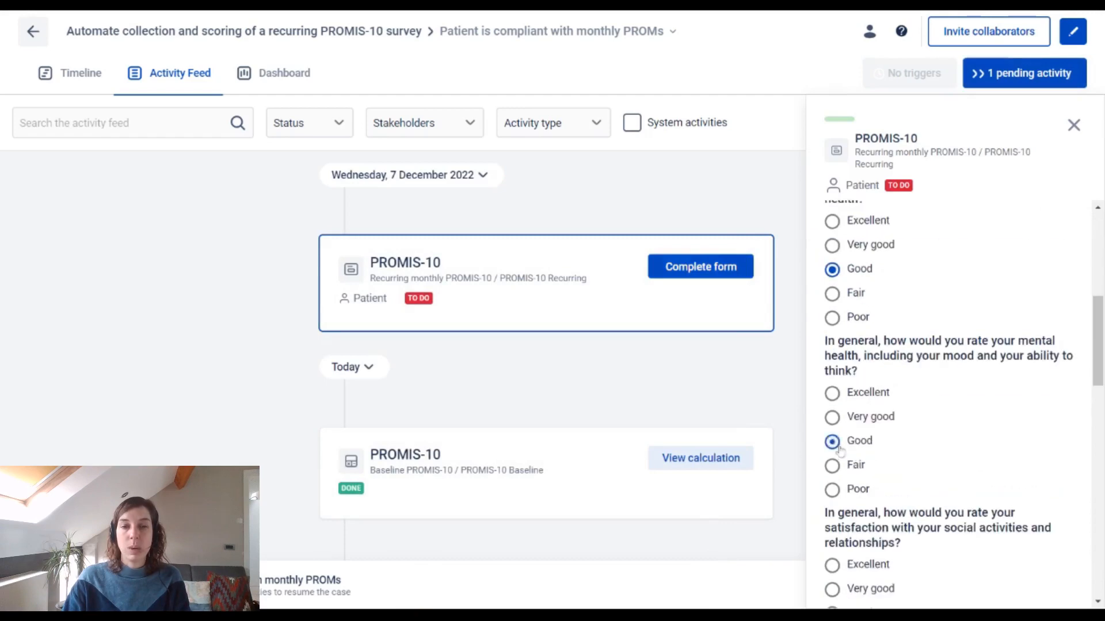
Step: Answer the December form's questions on social satisfaction, usual social roles and everyday physical activities
scroll(834, 446, "down", 4)
left_click(834, 397)
scroll(846, 448, "down", 3)
left_click(845, 447)
scroll(857, 432, "down", 4)
left_click(854, 425)
Step: Set fatigue to None, emotional problems to Sometimes and average pain to 4, and submit the December form
scroll(855, 428, "down", 5)
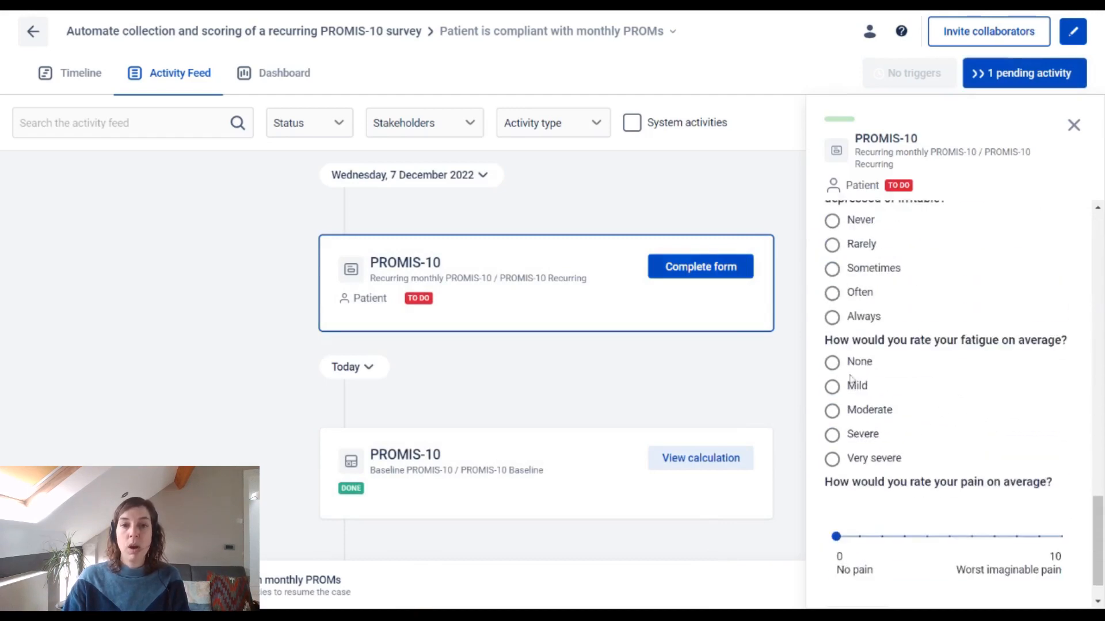
left_click(850, 363)
left_click(855, 277)
left_click(932, 536)
scroll(937, 547, "down", 1)
left_click(857, 576)
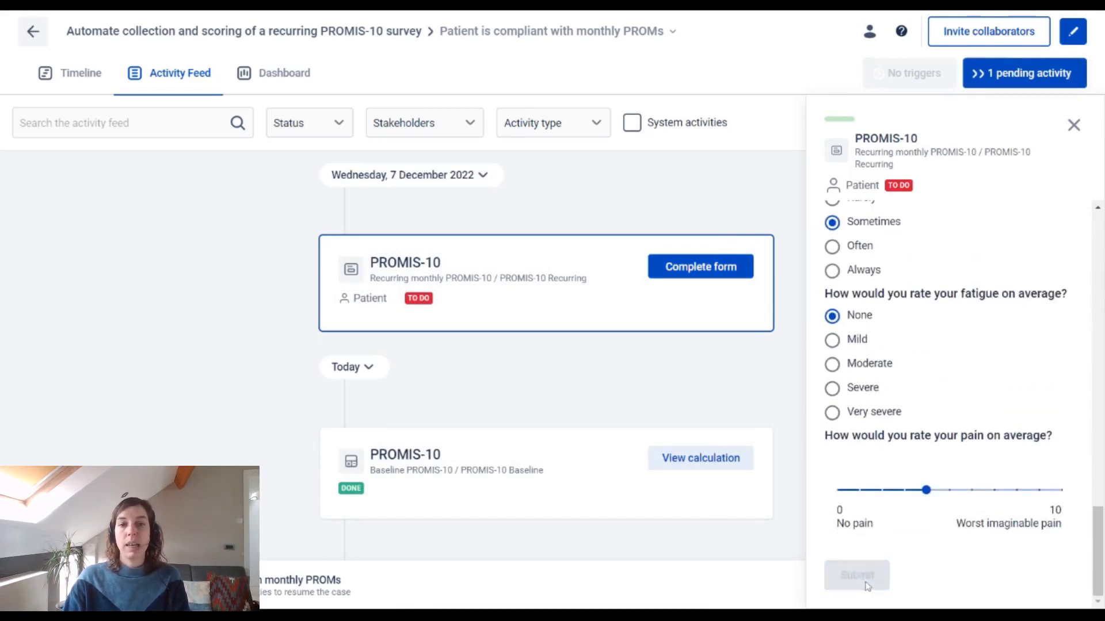
Step: Open the 7 January 2023 recurring PROMIS-10 form and rate general health, quality of life, physical health and mental health as Good
left_click(696, 267)
left_click(857, 333)
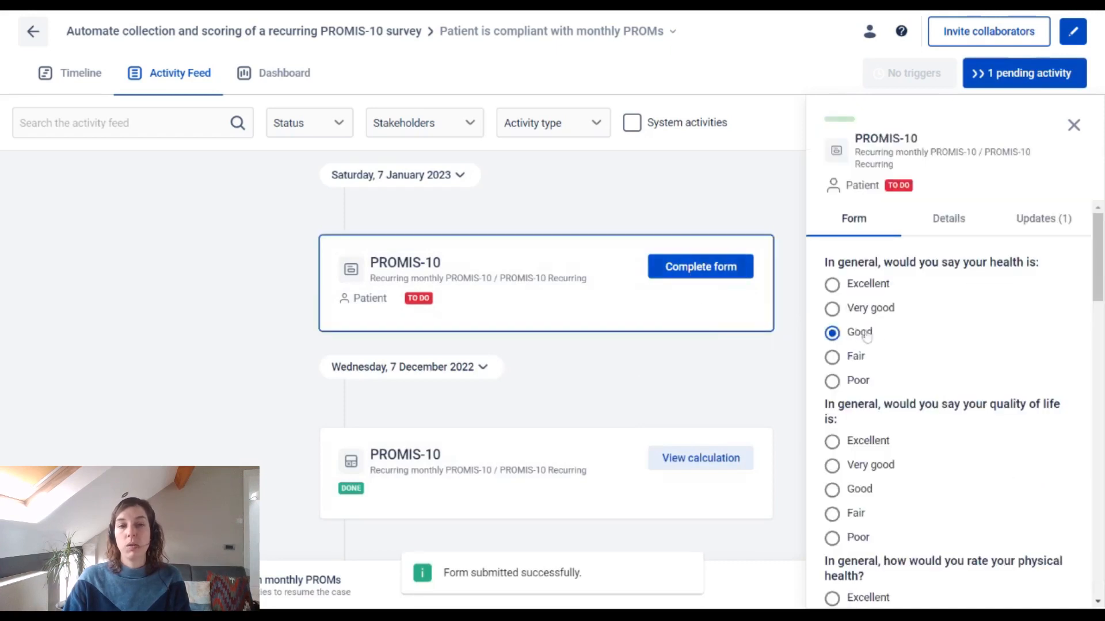
left_click(858, 485)
scroll(892, 403, "down", 5)
left_click(859, 344)
left_click(851, 519)
Step: Answer the January form with social satisfaction Good and emotional problems Often, and rate the social roles and everyday physical activities questions
scroll(851, 519, "down", 2)
scroll(986, 458, "down", 2)
left_click(890, 464)
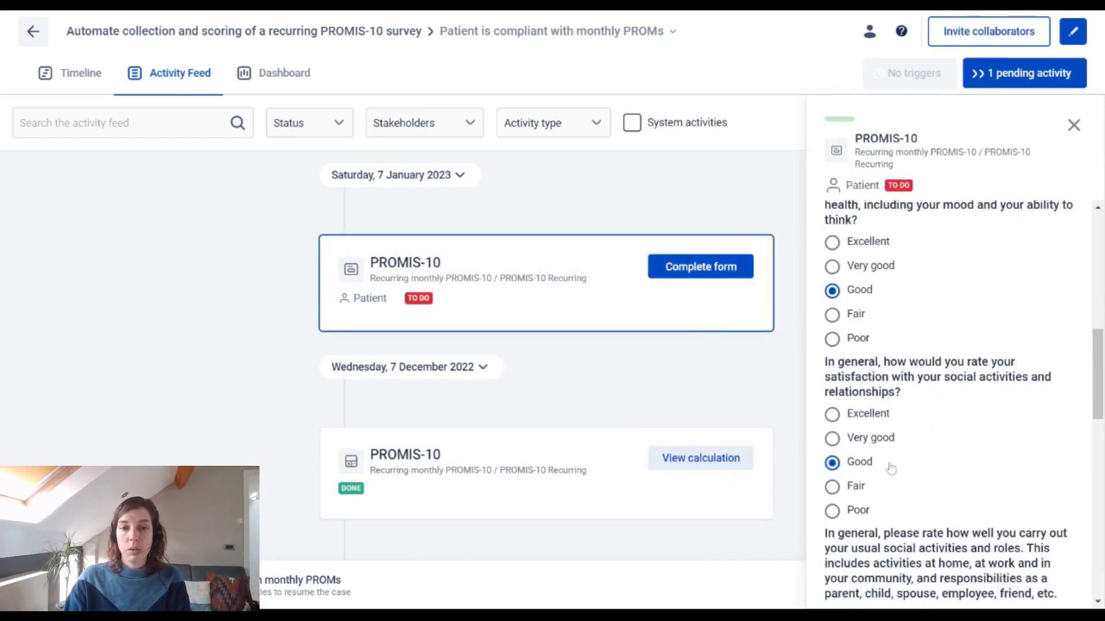
scroll(890, 463, "down", 4)
left_click(852, 449)
scroll(851, 449, "down", 5)
left_click(850, 352)
left_click(855, 521)
Step: Set fatigue to Moderate and average pain to 4, and submit the January form
scroll(854, 521, "down", 5)
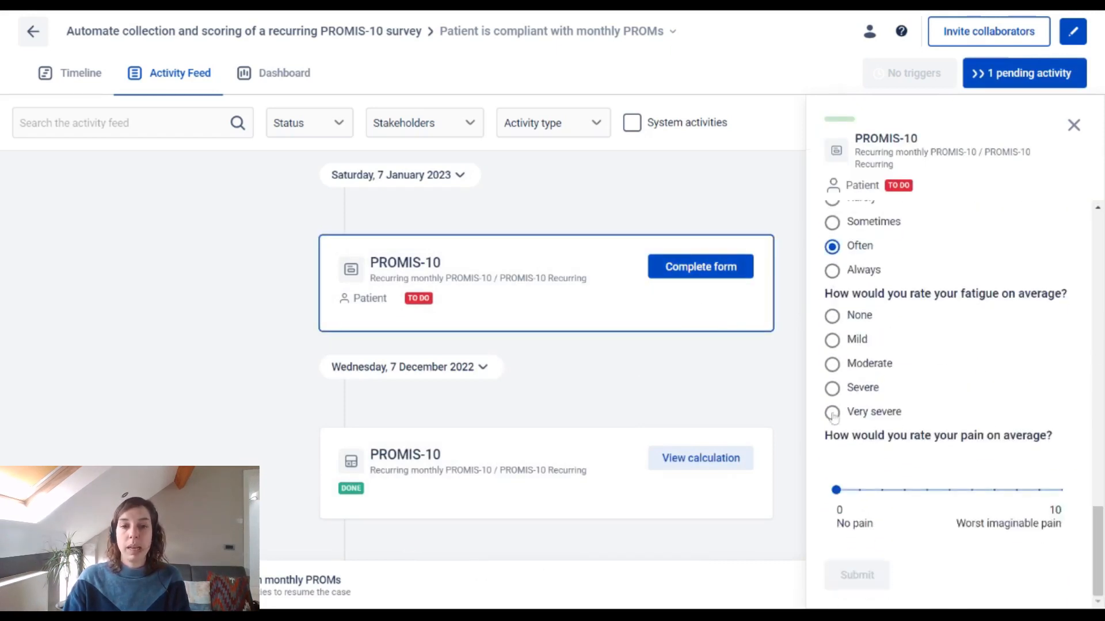
left_click(852, 364)
left_click(926, 490)
left_click(860, 576)
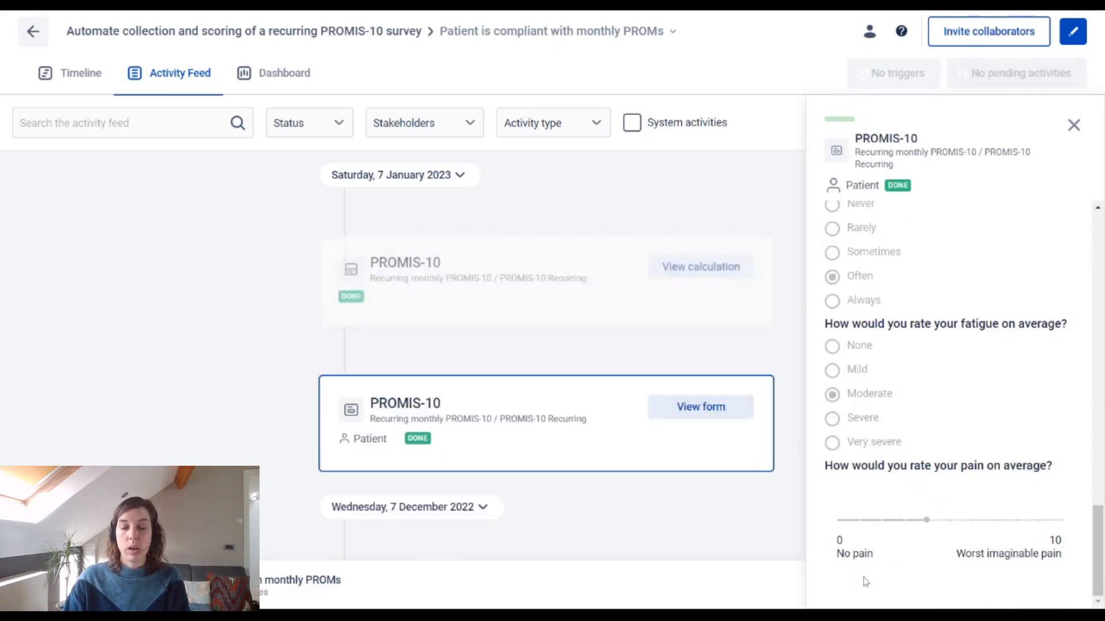
Step: Examine the case's timeline with the pending activities list closed and the whole date range fitted to view
left_click(75, 75)
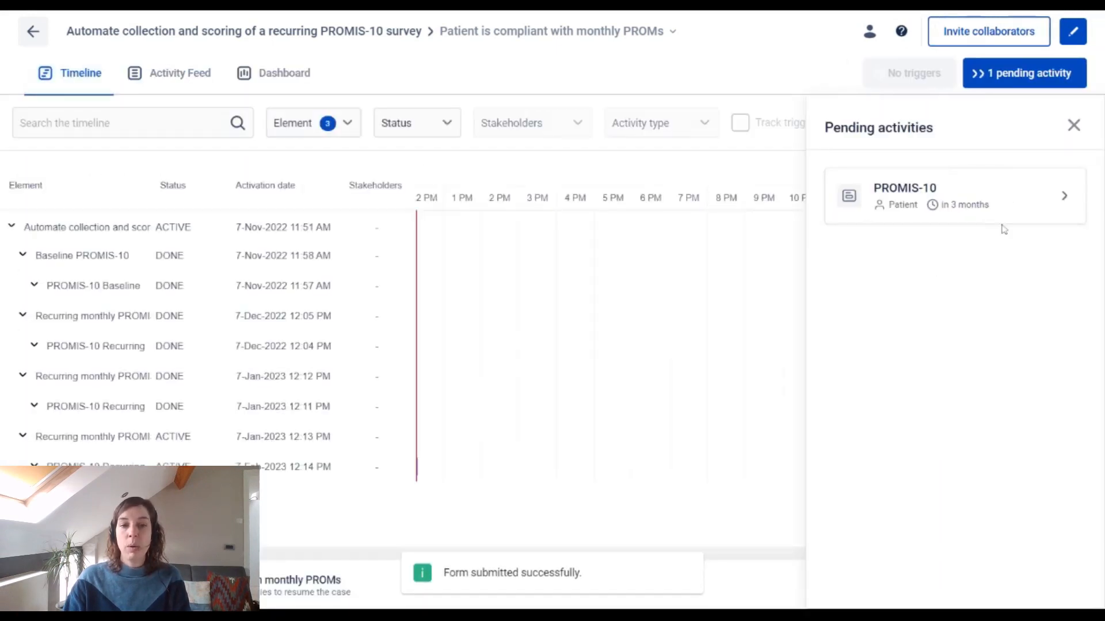
left_click(1072, 124)
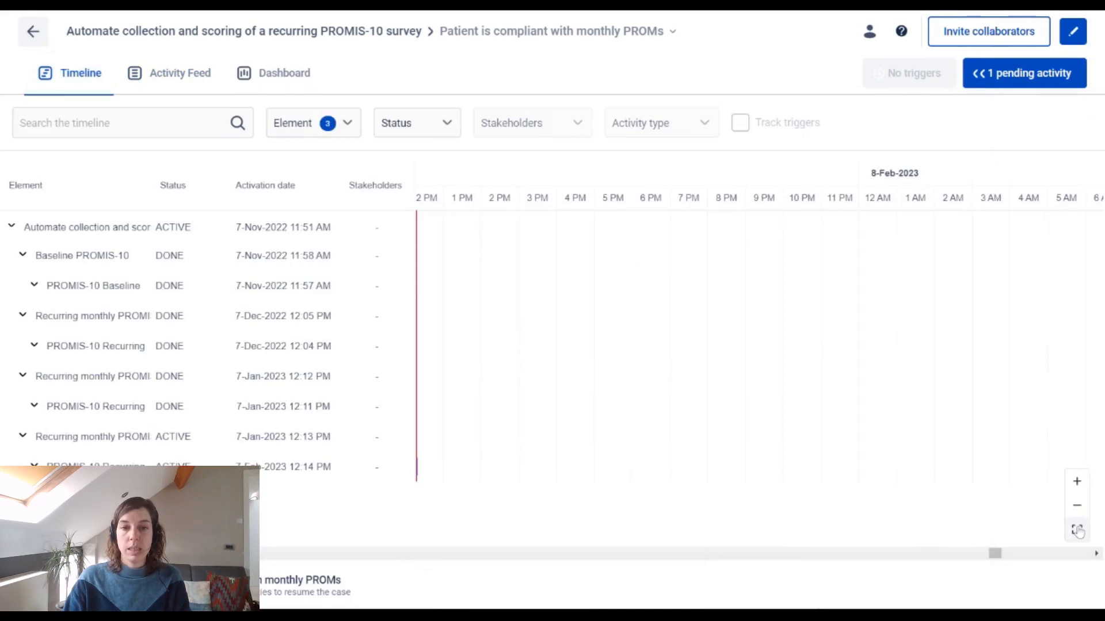
left_click(1077, 529)
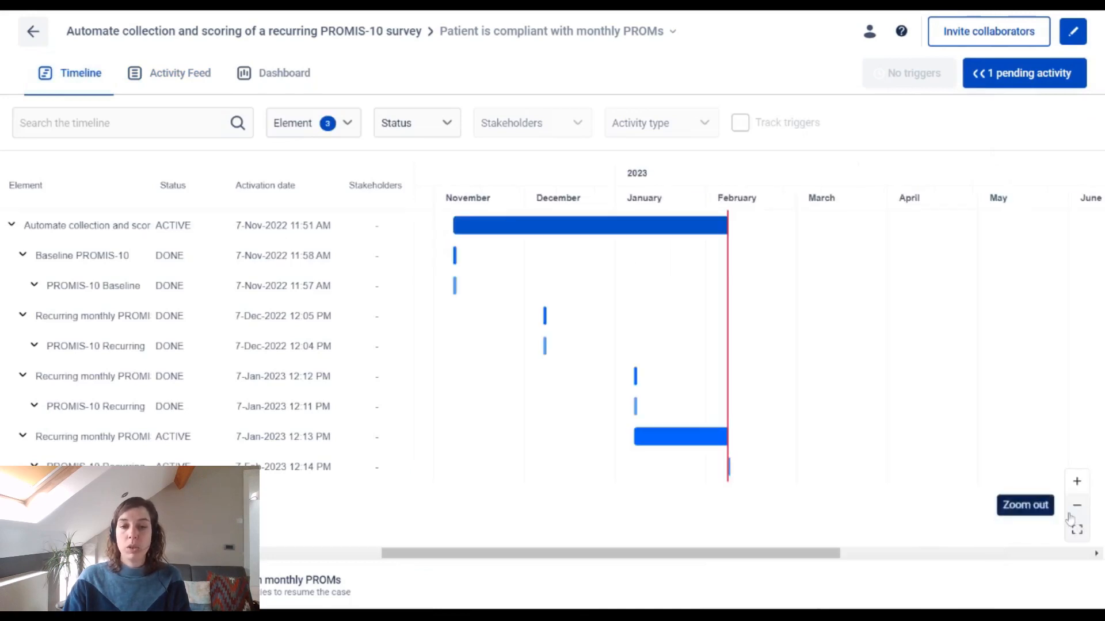